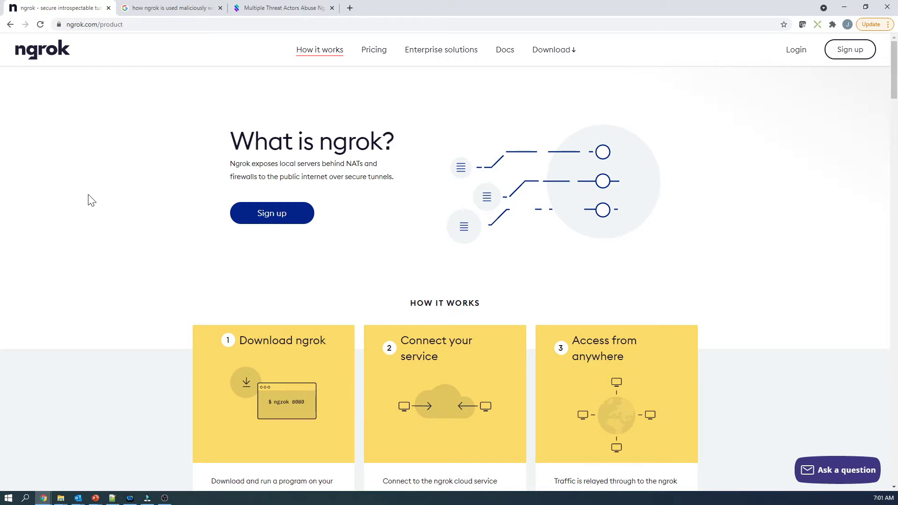
Browse the ngrok site and its Pricing plans, then return to the Google results on malicious ngrok use.
scroll(91, 200, "down", 5)
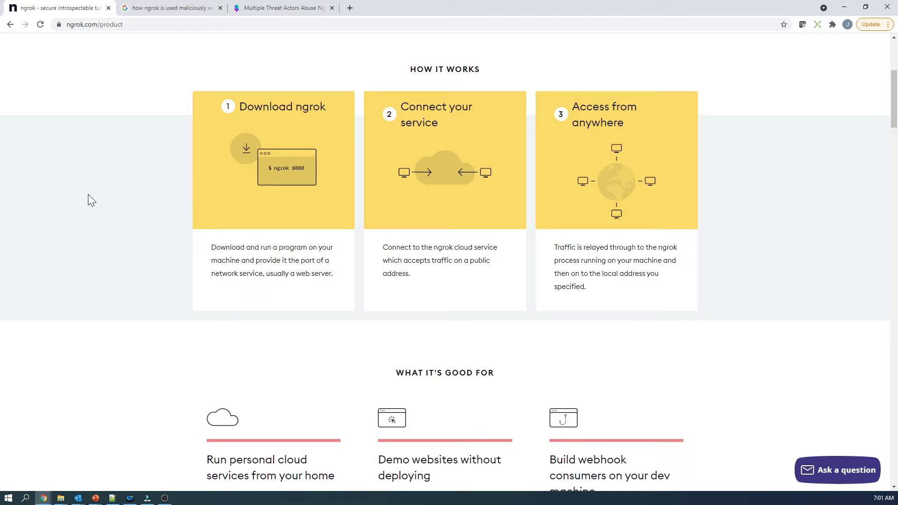
scroll(88, 195, "down", 5)
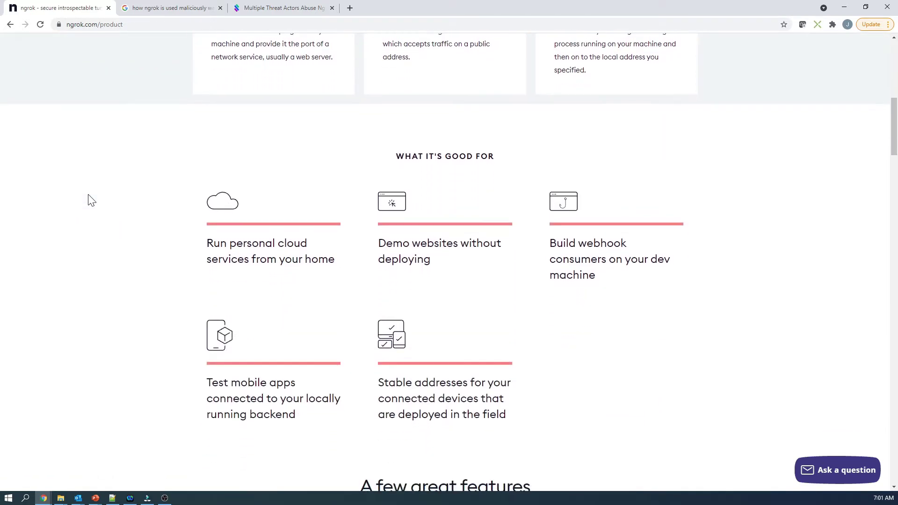
scroll(91, 200, "down", 7)
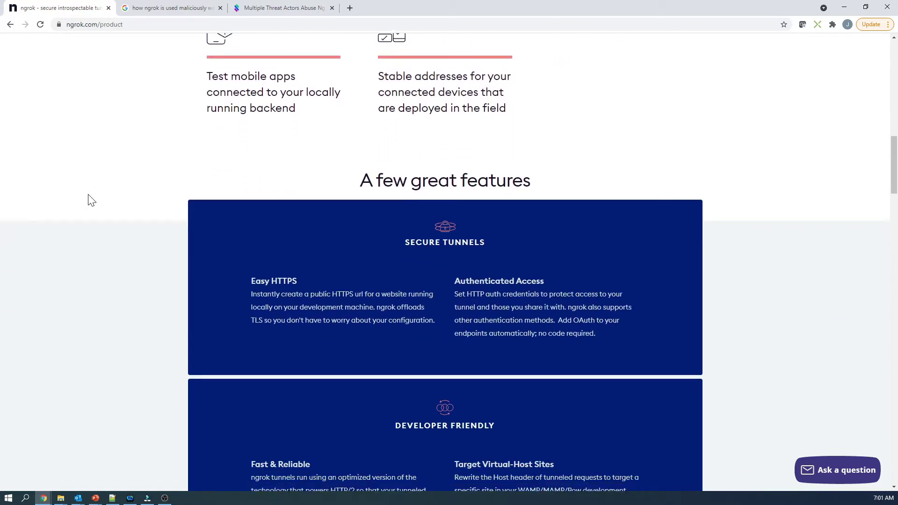
scroll(91, 201, "down", 2)
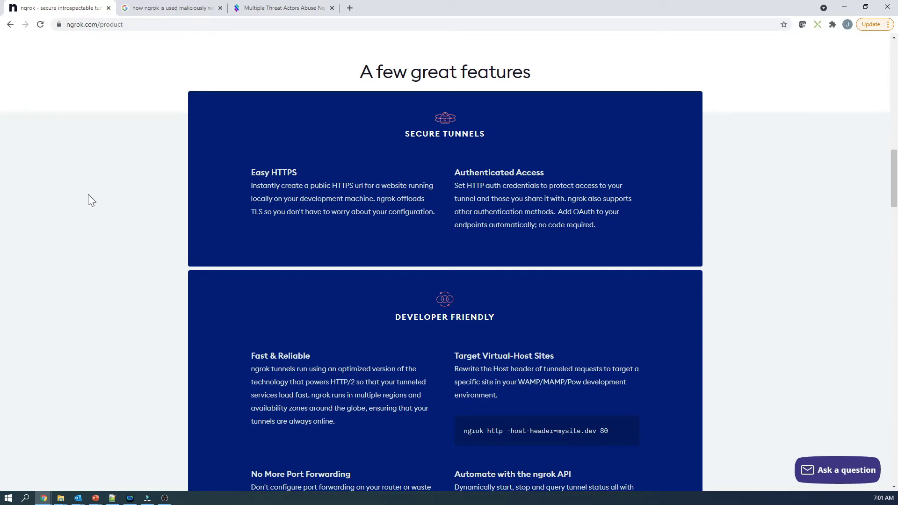
scroll(88, 195, "down", 4)
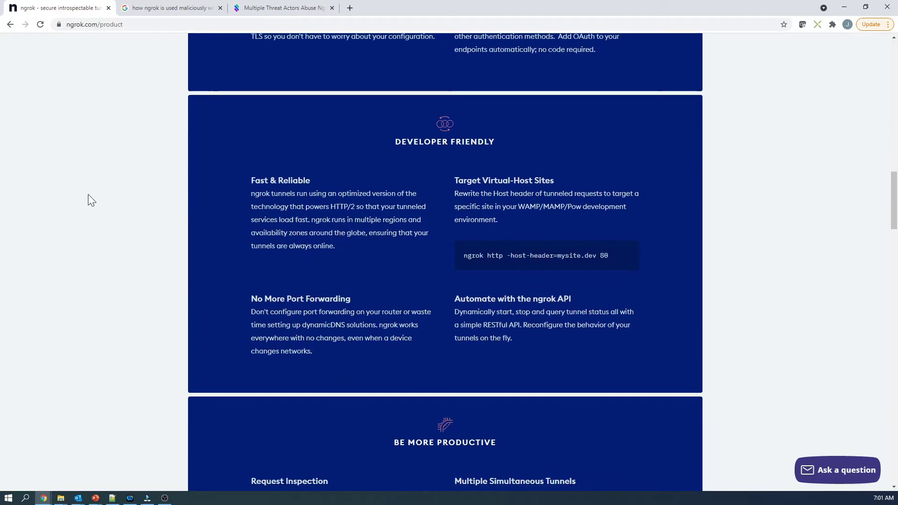
scroll(87, 195, "down", 2)
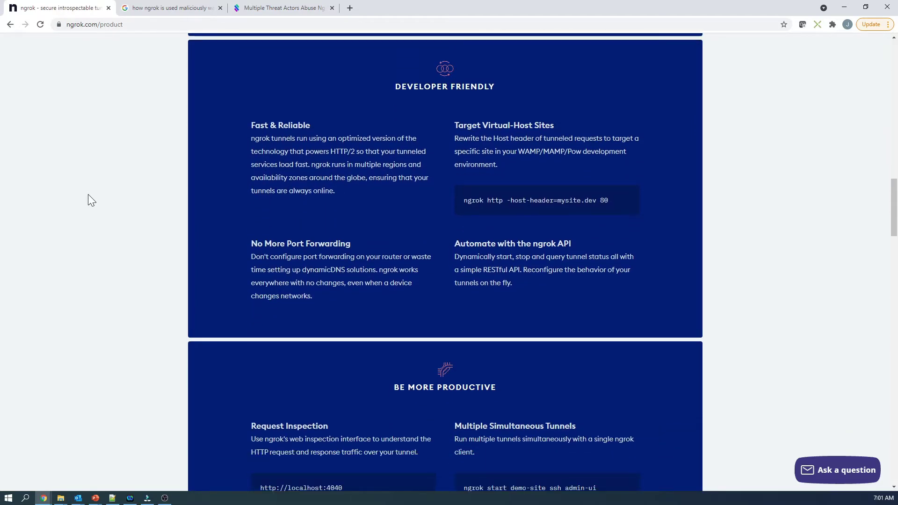
scroll(88, 195, "down", 5)
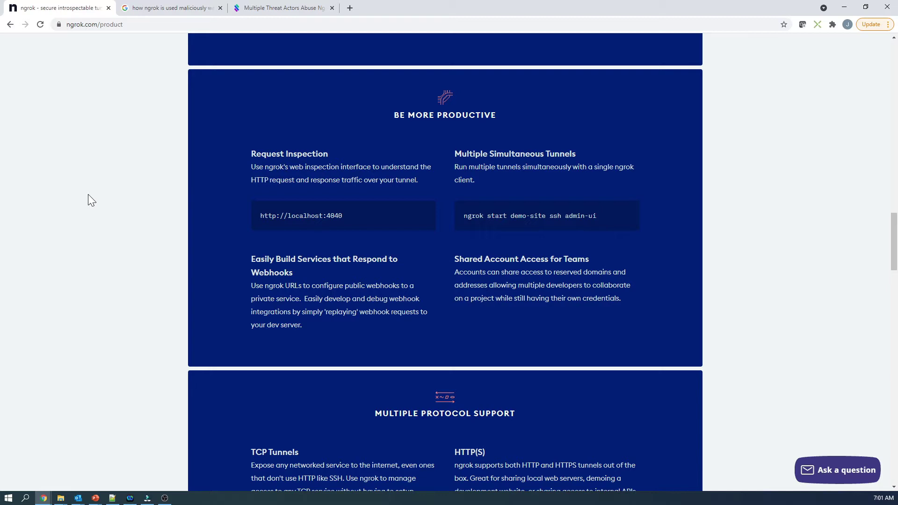
scroll(88, 195, "down", 5)
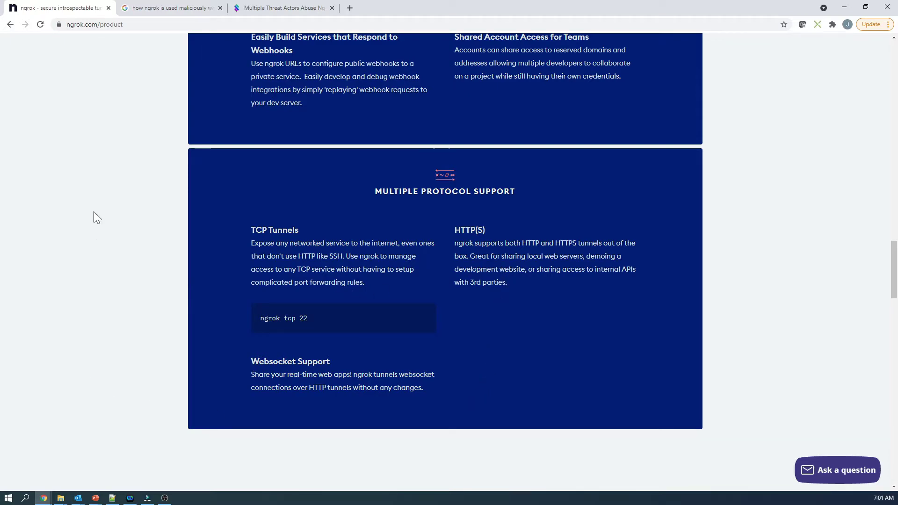
scroll(93, 211, "up", 15)
scroll(93, 211, "up", 15)
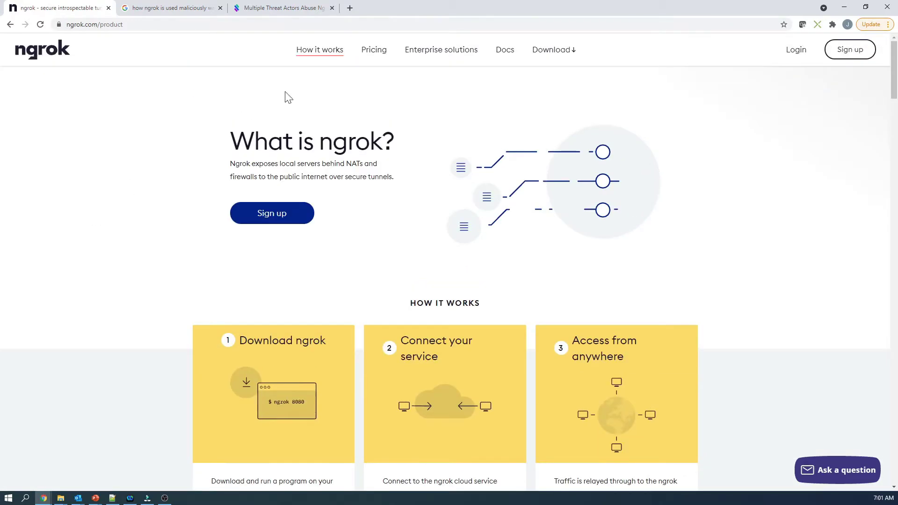
left_click(374, 53)
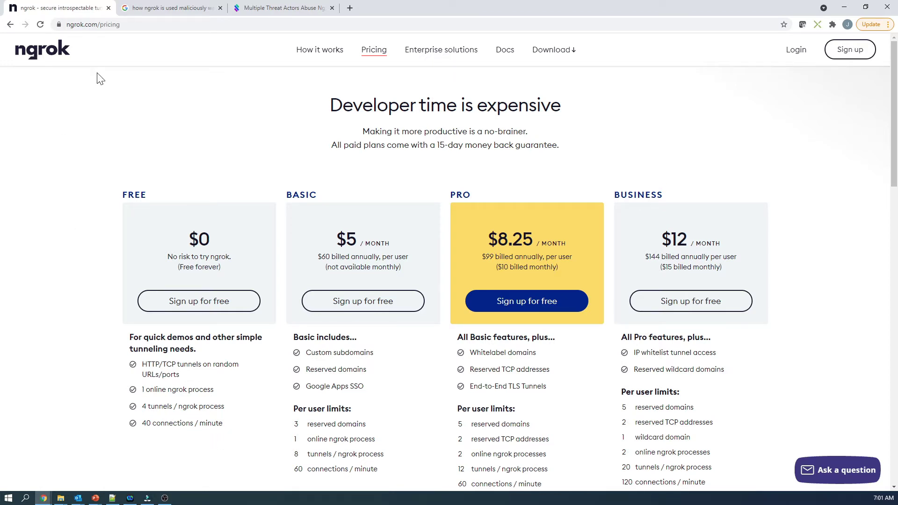
left_click(149, 10)
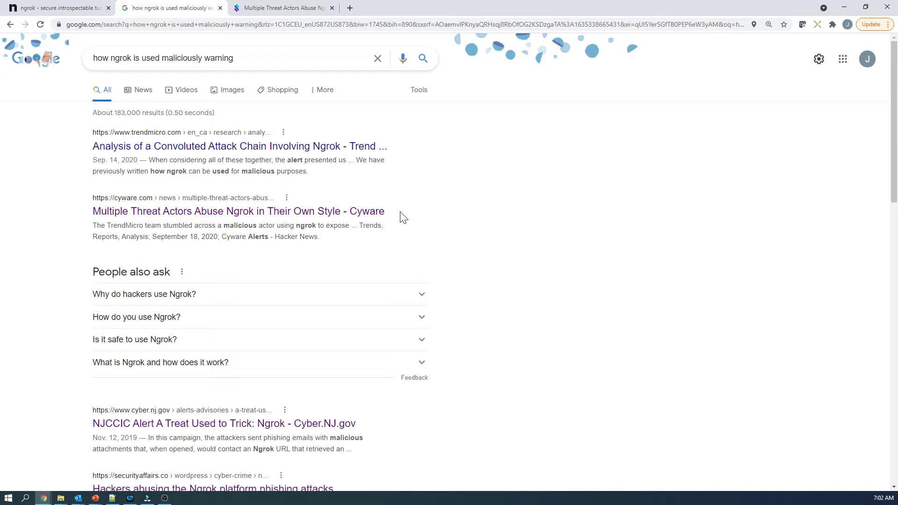
Skim the search results, then switch to the Cyware 'Multiple Threat Actors Abuse Ngrok' article.
scroll(399, 218, "down", 4)
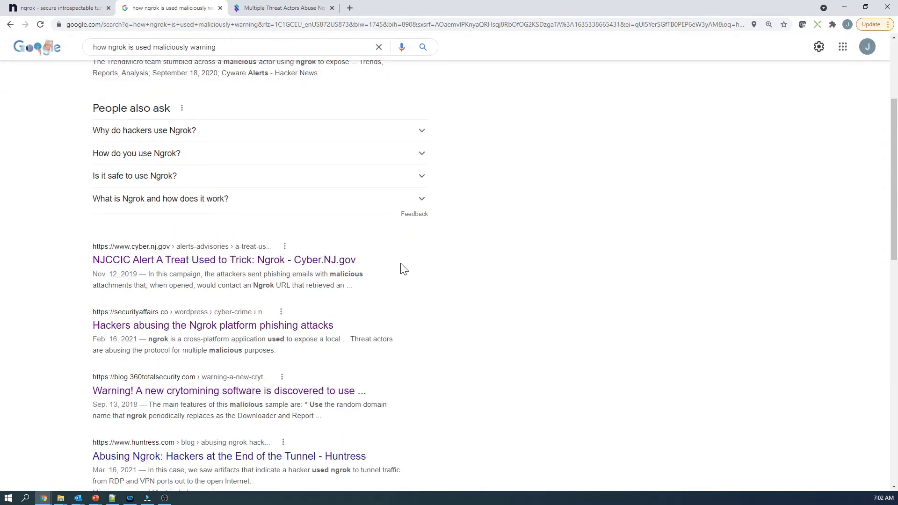
scroll(403, 269, "down", 2)
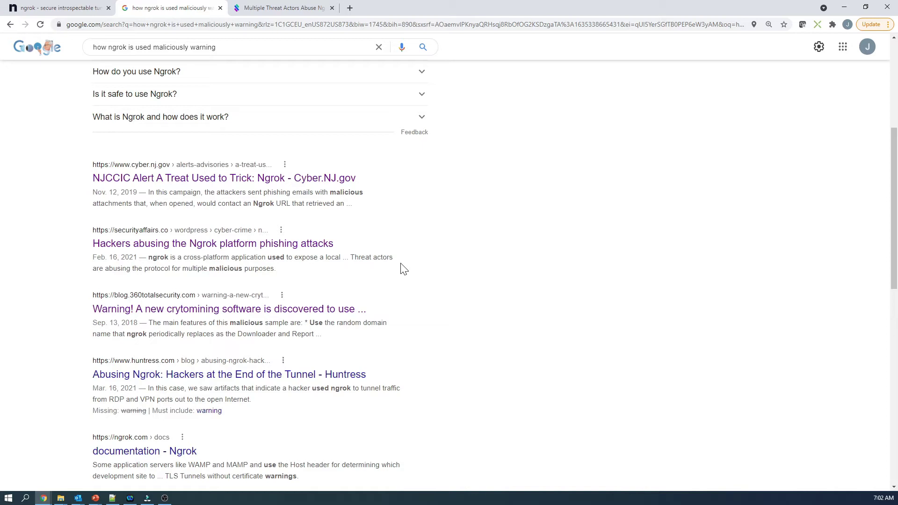
scroll(404, 269, "down", 2)
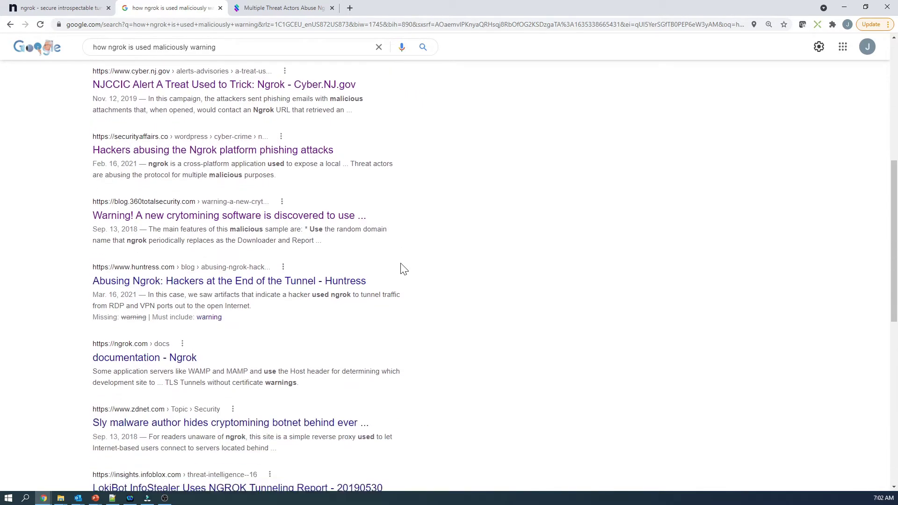
left_click(253, 9)
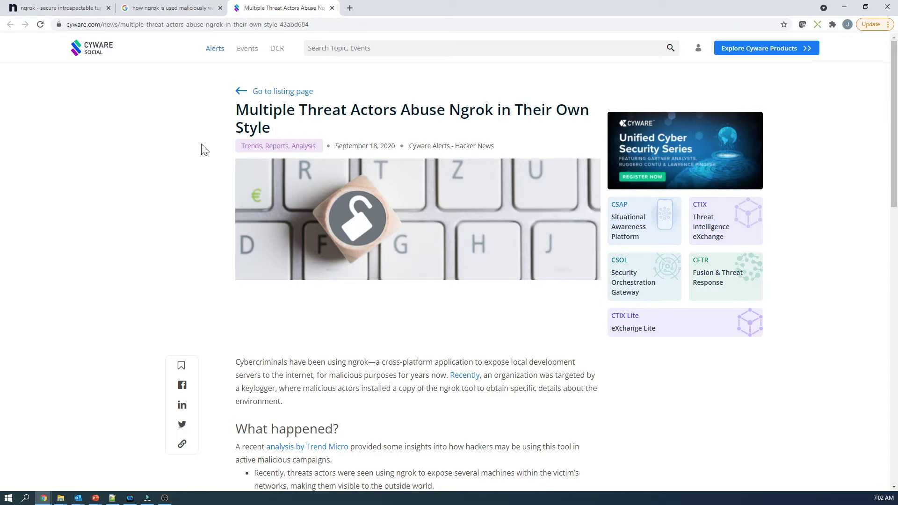
scroll(204, 150, "down", 5)
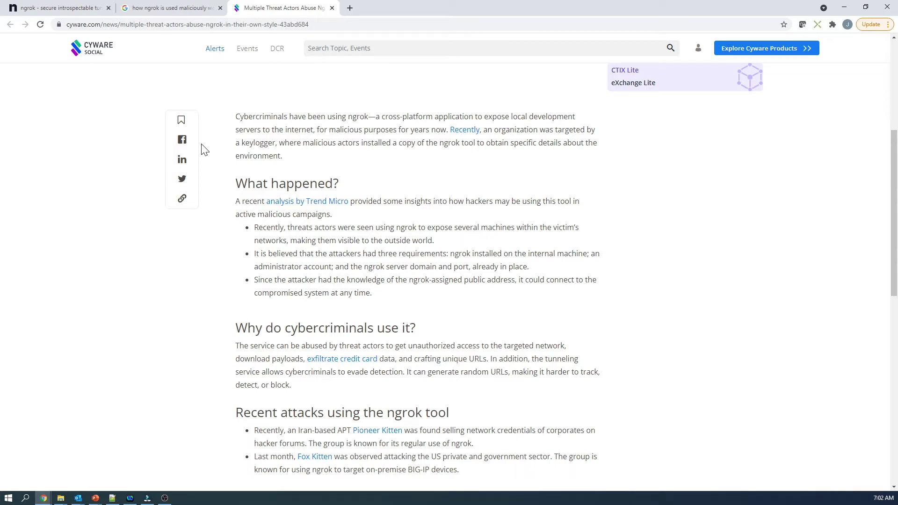
scroll(204, 149, "down", 2)
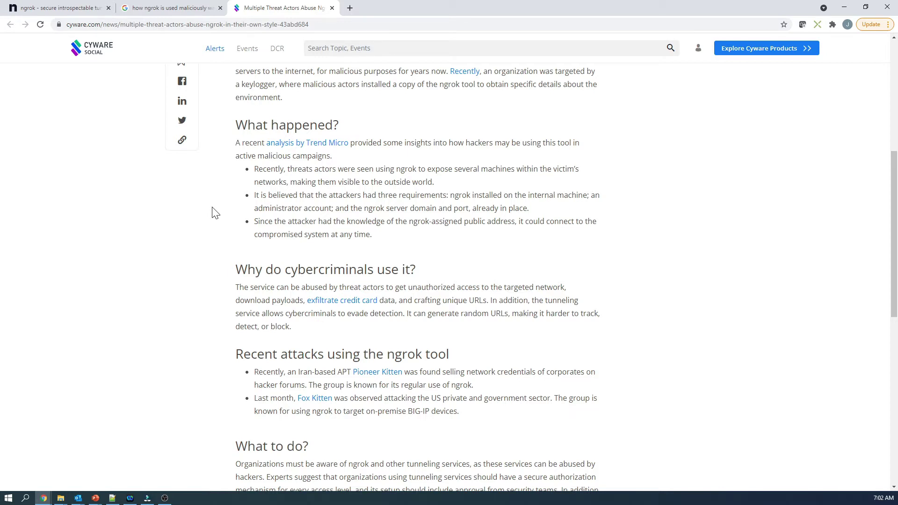
scroll(214, 213, "down", 3)
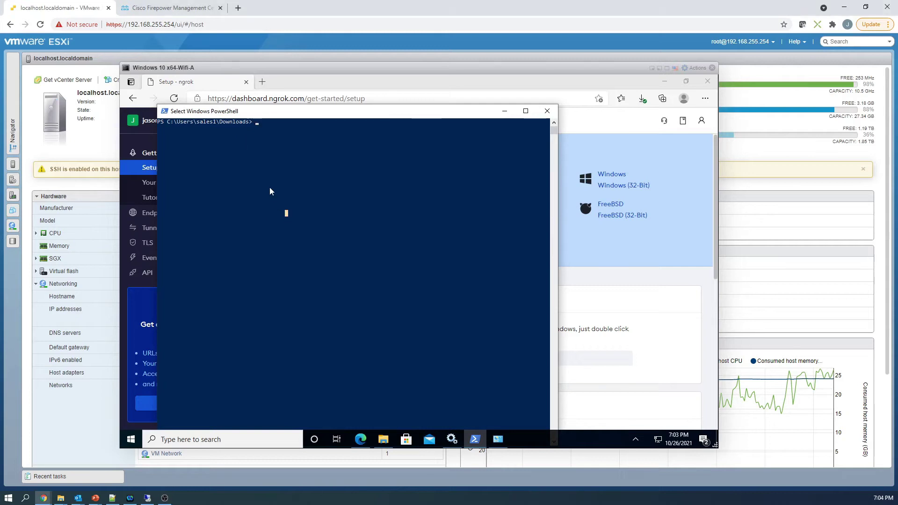
Run './ngrok tcp 3389' in the VM's PowerShell to start the tunnel to localhost:3389.
type("./ngrok tcp 3389")
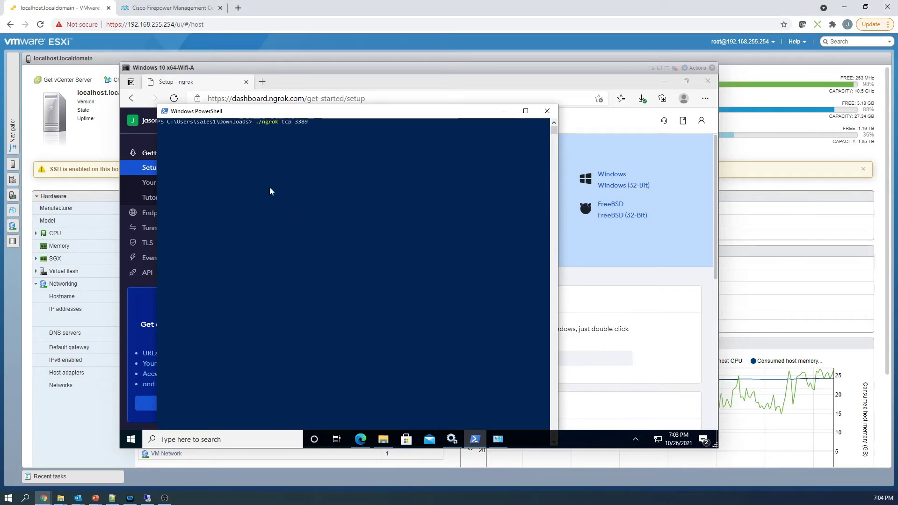
key("Return")
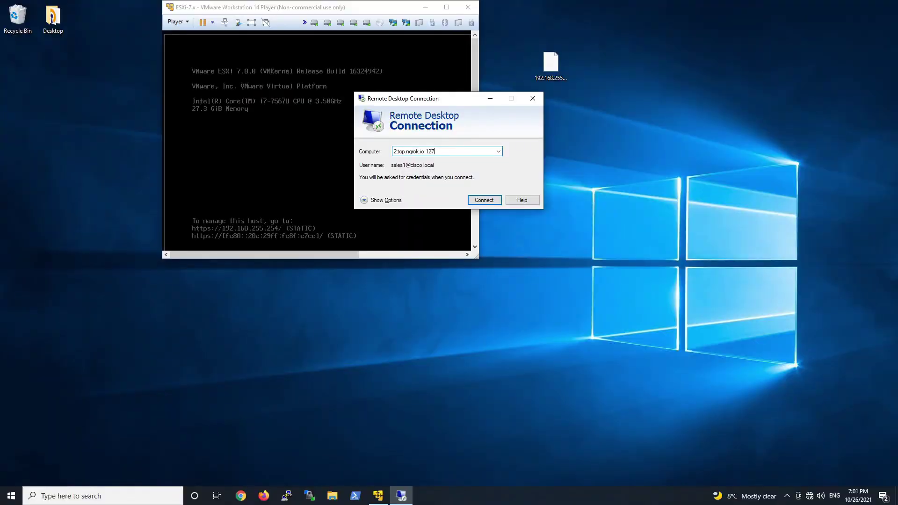
Finish the address as 2.tcp.ngrok.io:12768 and connect to the tunnel.
type("68")
key("Return")
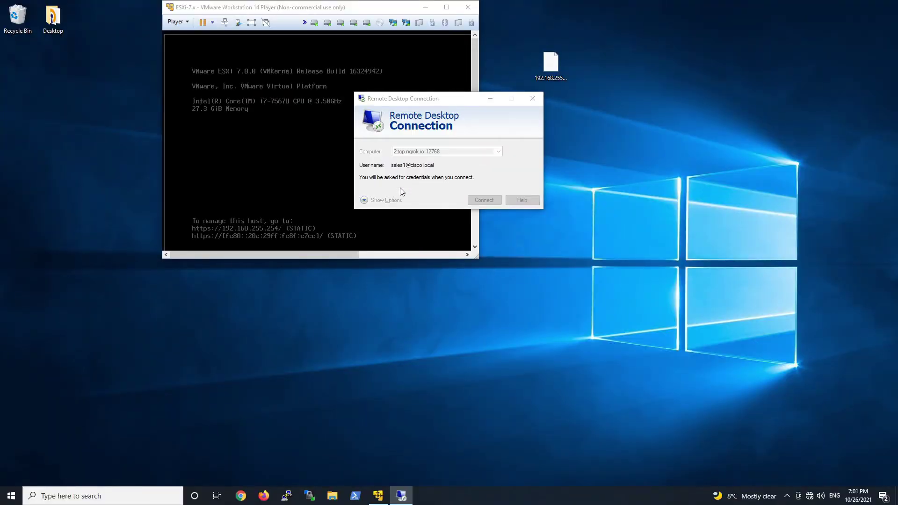
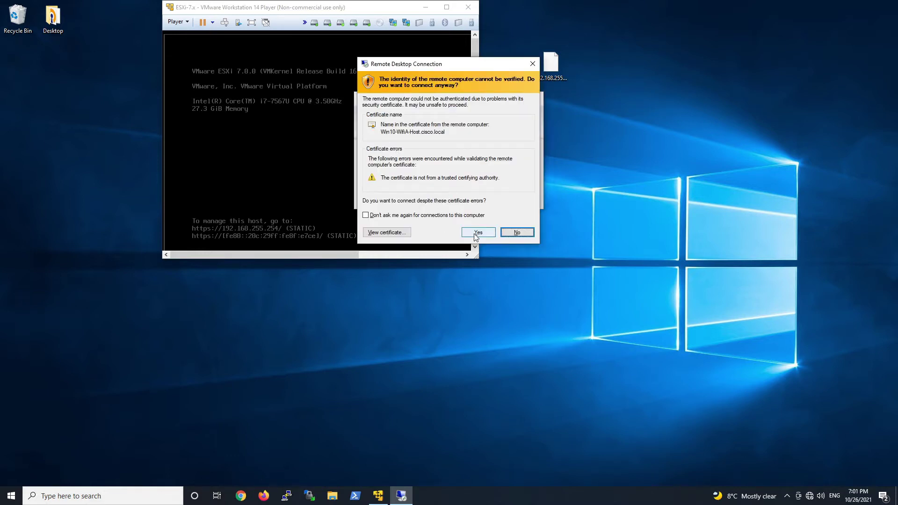
Accept the unverified certificate to open the remote session at 2.tcp.ngrok.io:12768.
left_click(477, 233)
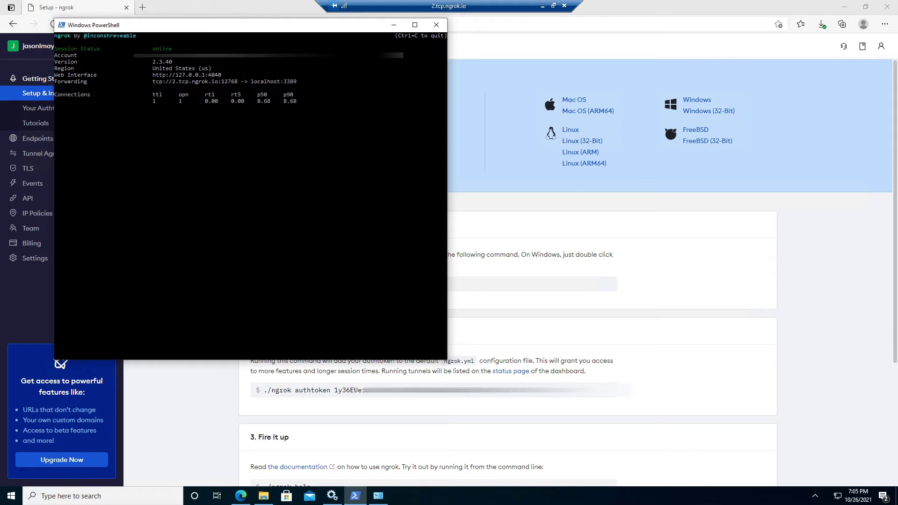
Browse remote downloads in File Explorer, disconnect the session, then dismiss the ESXi VM lock screen.
left_click(263, 498)
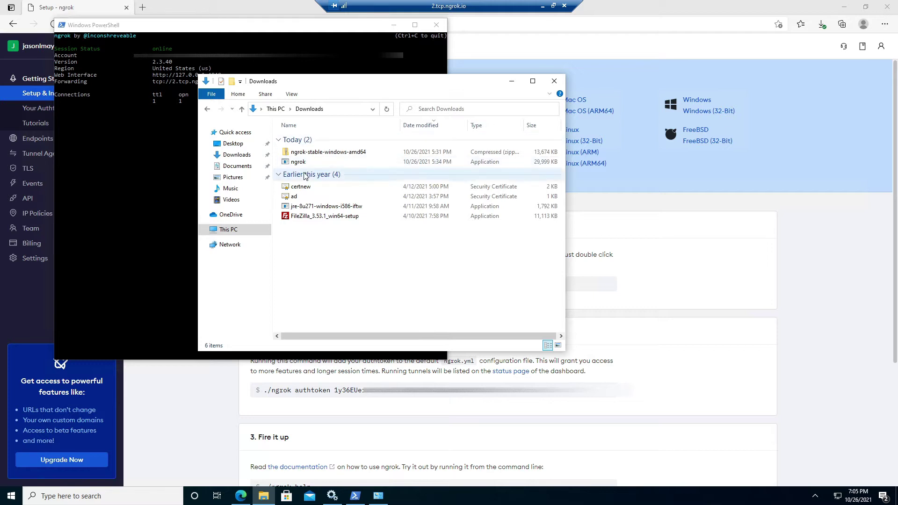
left_click(564, 5)
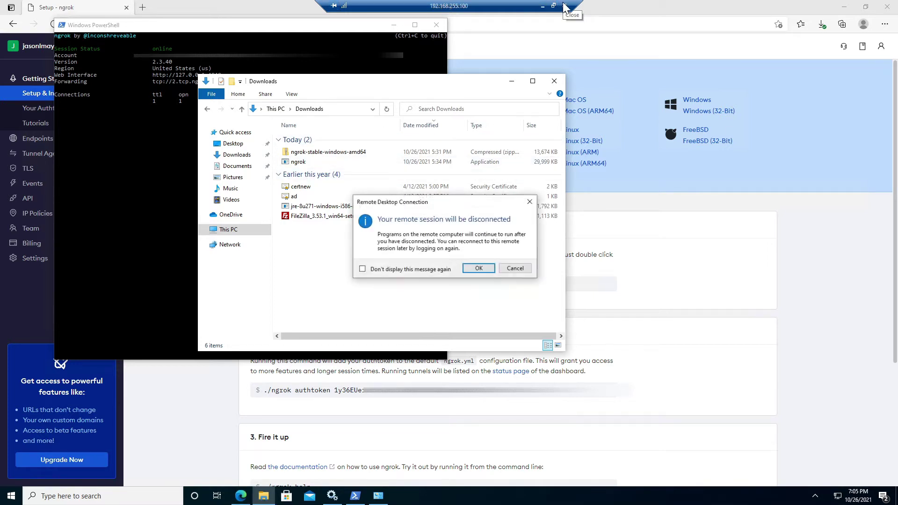
left_click(477, 269)
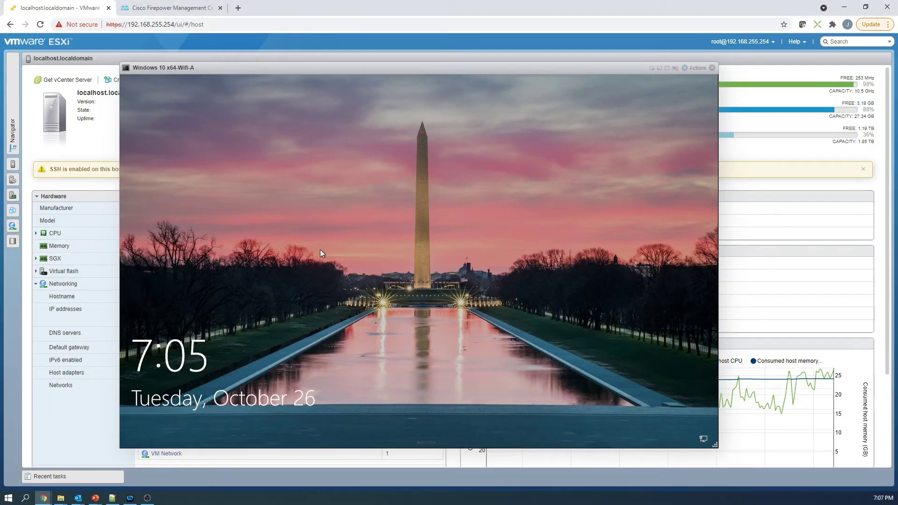
left_click(391, 295)
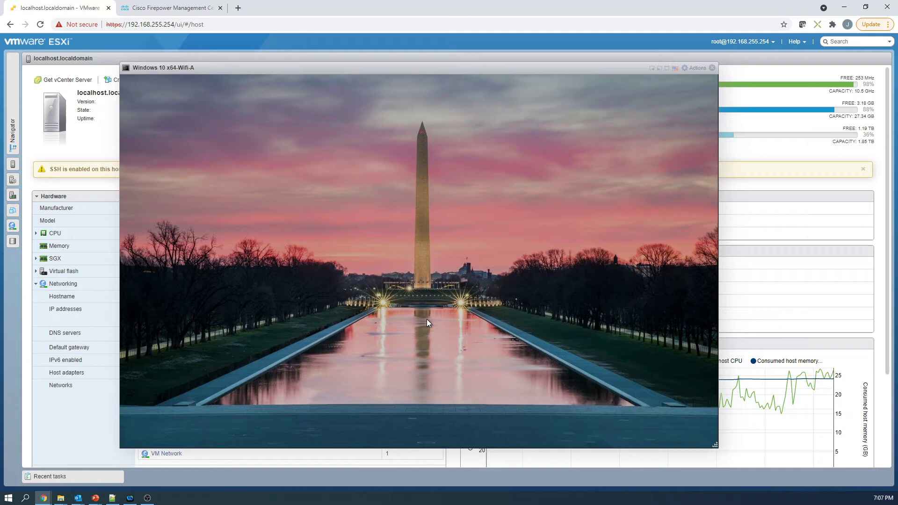
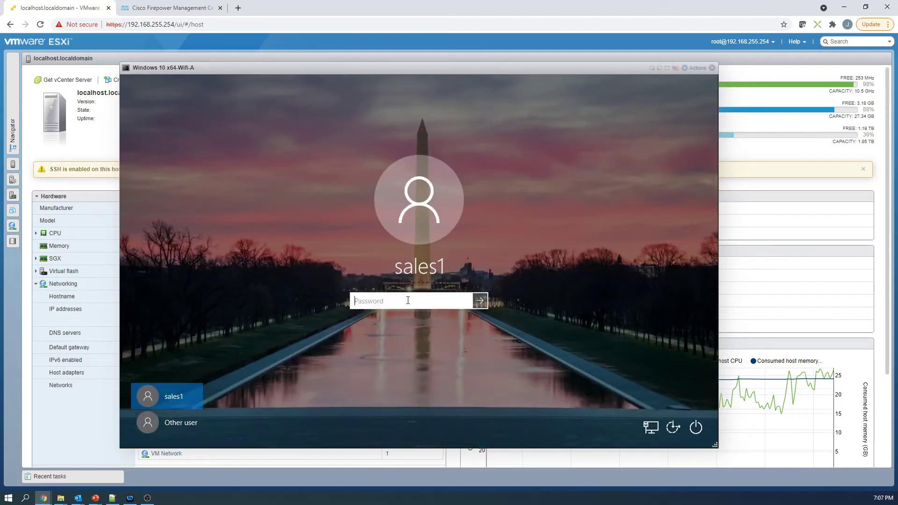
Sign in with the account password, close Downloads, and clear the selection in the ngrok PowerShell window.
type("**********")
key("Return")
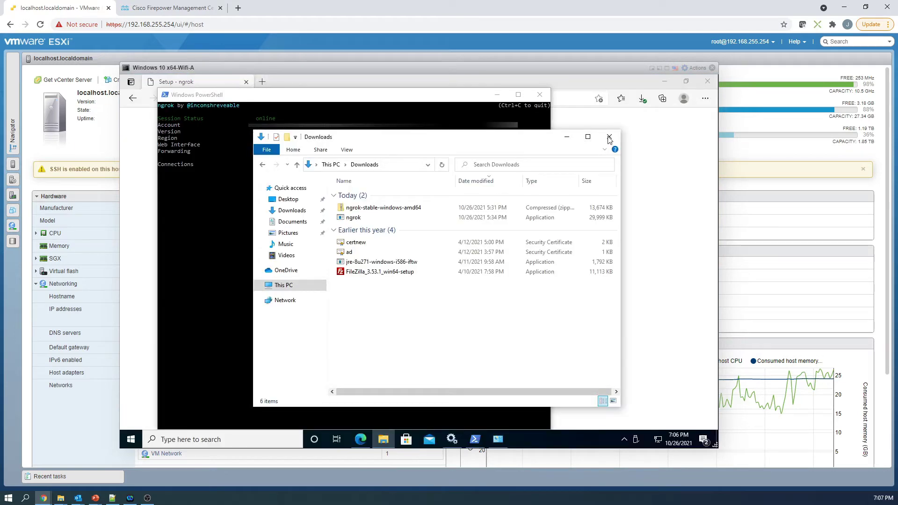
left_click(609, 138)
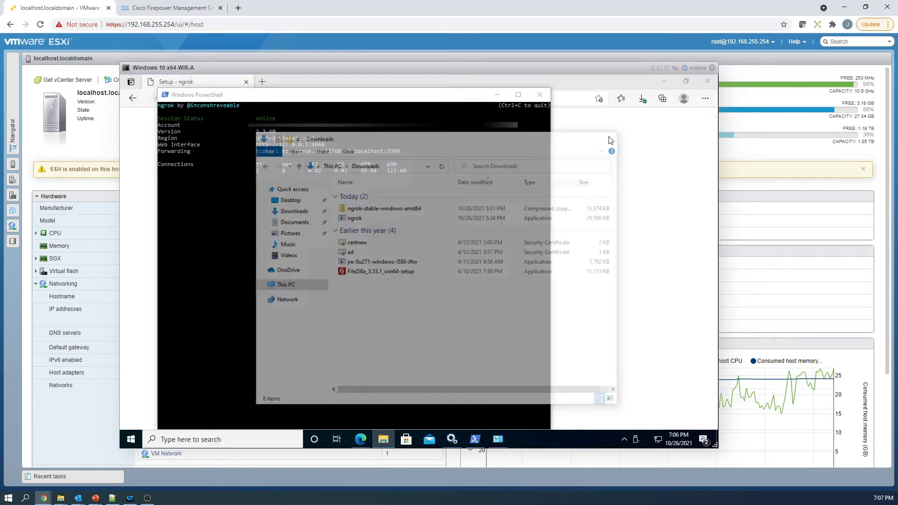
left_click(339, 244)
key("Escape")
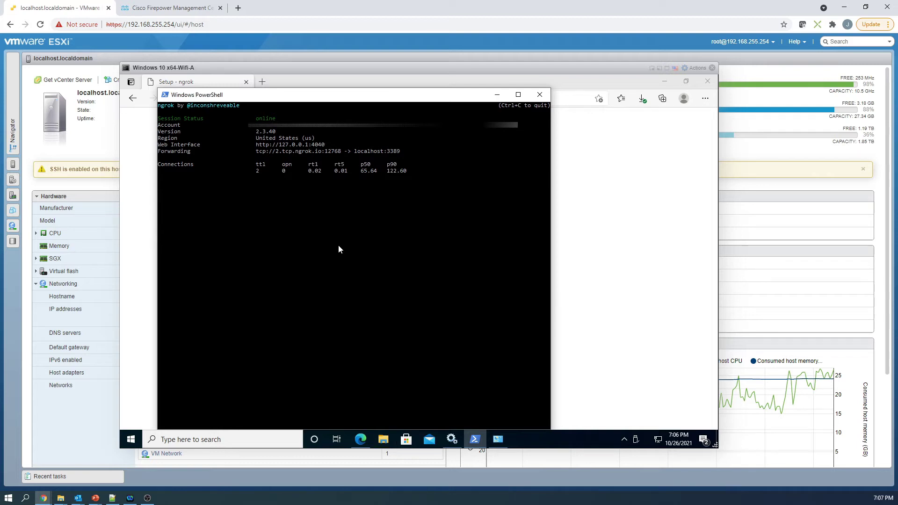
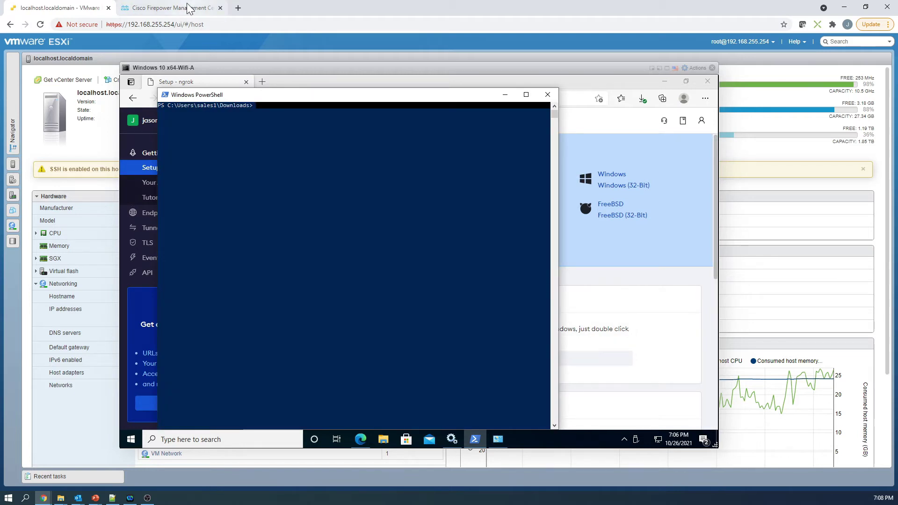
Switch from the ESXi Windows VM console to Firepower's Connection Events page.
left_click(188, 6)
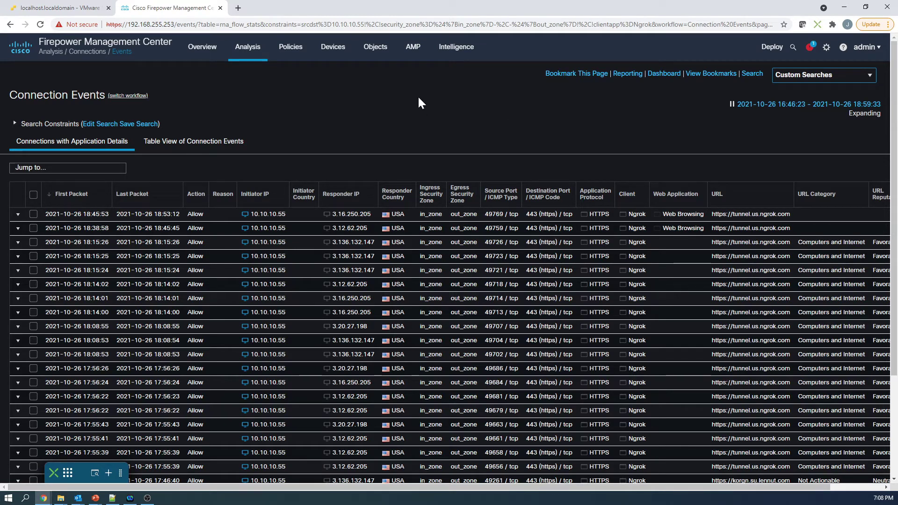
Reload the events and check that the newest Ngrok HTTPS connection was allowed by in_out_all in Lab 1 Policy.
left_click(41, 24)
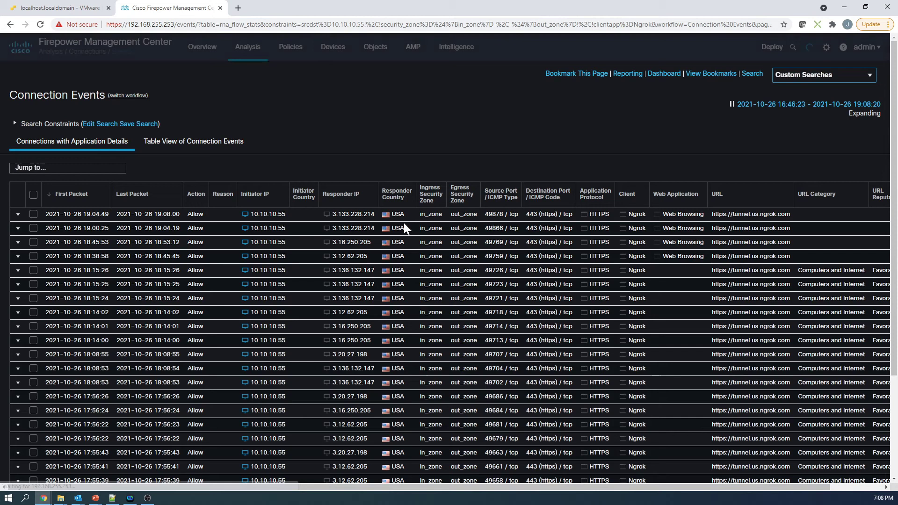
left_click(18, 215)
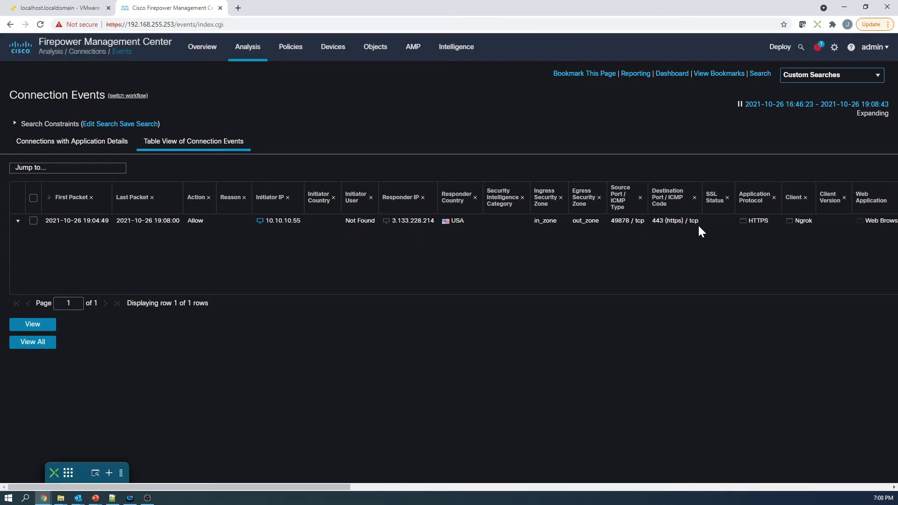
left_click_drag(192, 488, 410, 495)
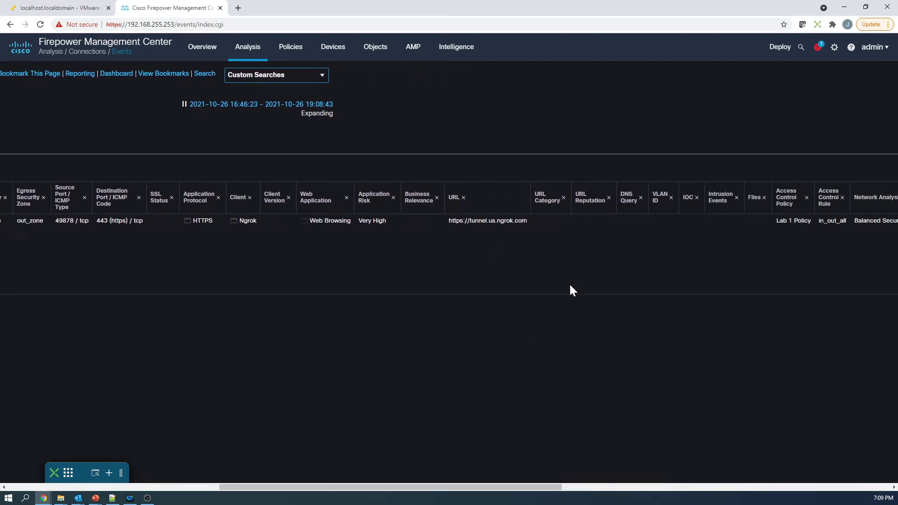
left_click_drag(422, 486, 139, 468)
Open Lab 1 Policy from Access Control for editing and begin a new rule.
mouse_move(293, 59)
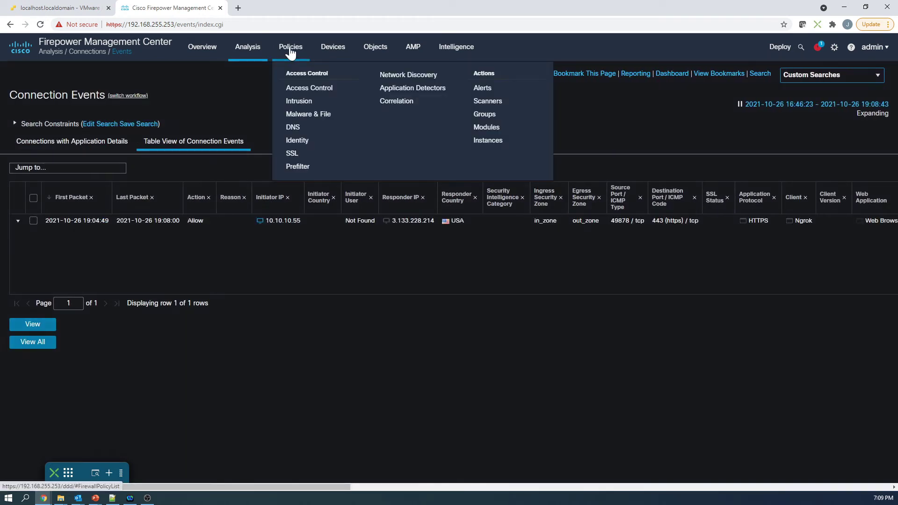
left_click(299, 92)
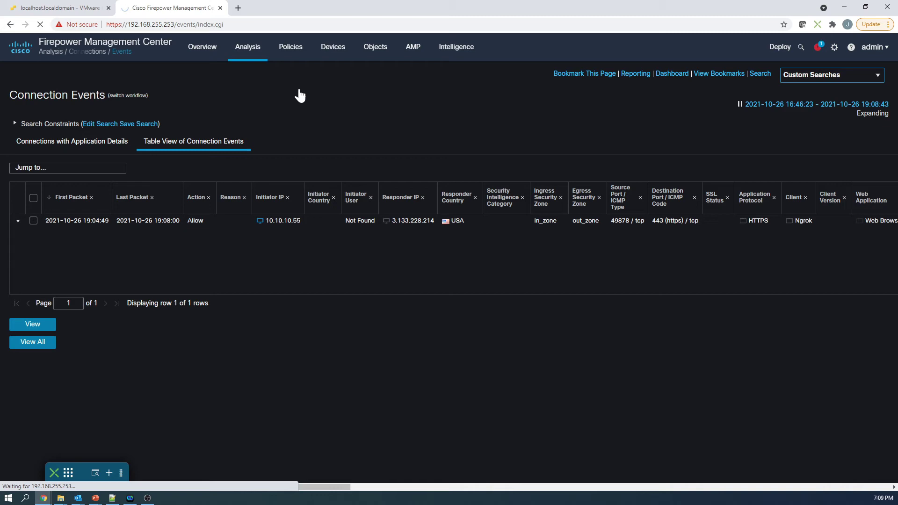
left_click(862, 139)
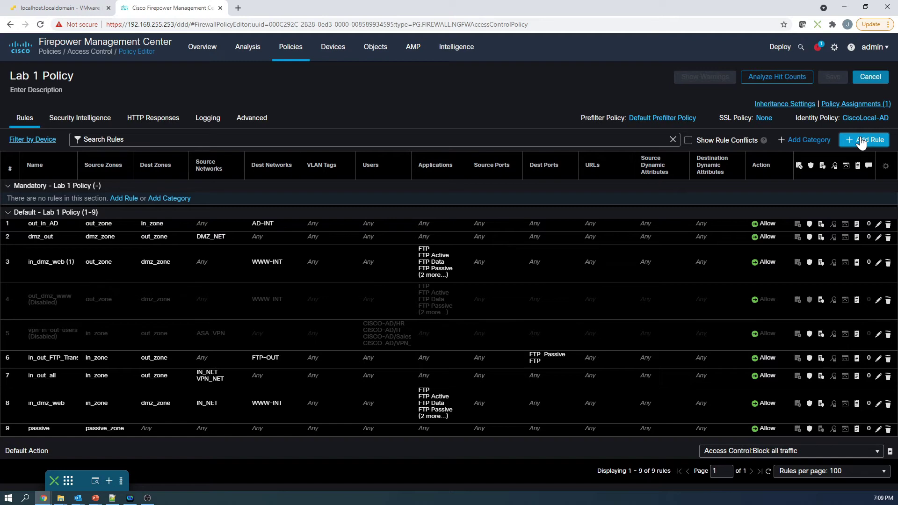
left_click(862, 142)
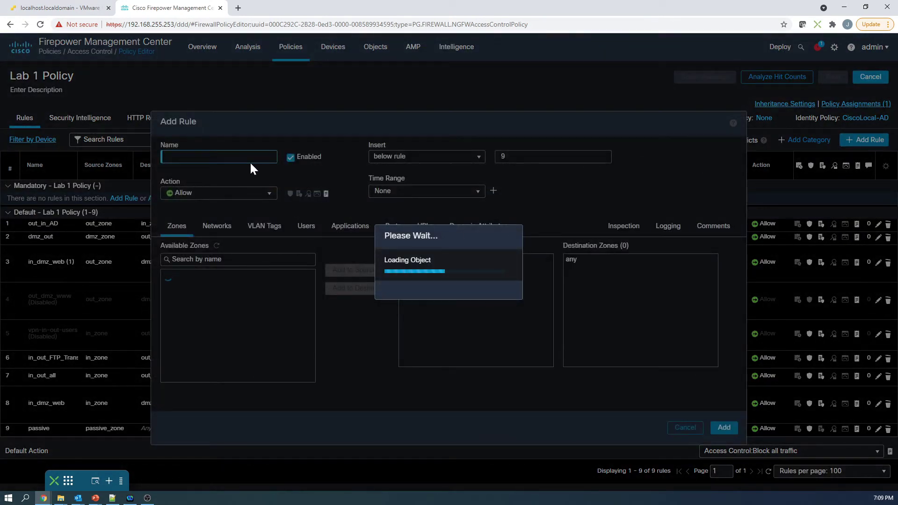
Name the new rule BLOCK NGROK with action Block with reset.
left_click(251, 159)
type("B")
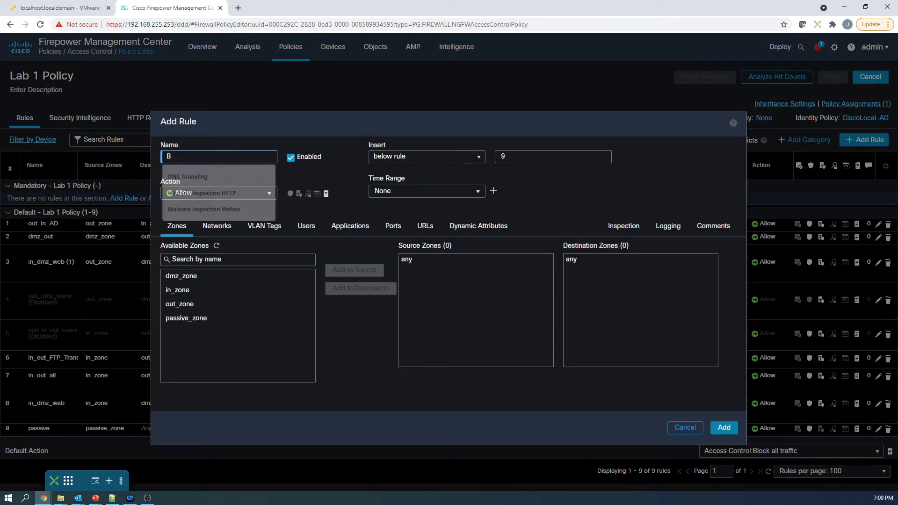
type("LOCK NG")
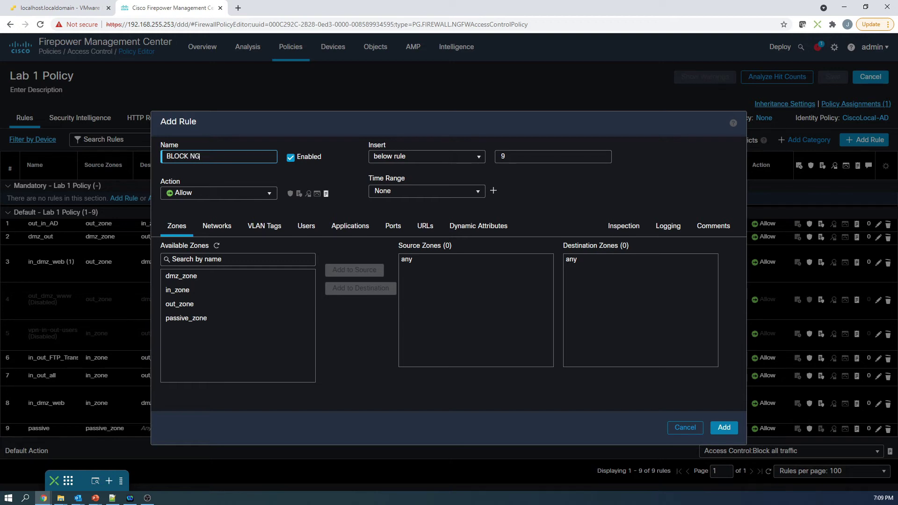
type("ROK")
left_click(265, 193)
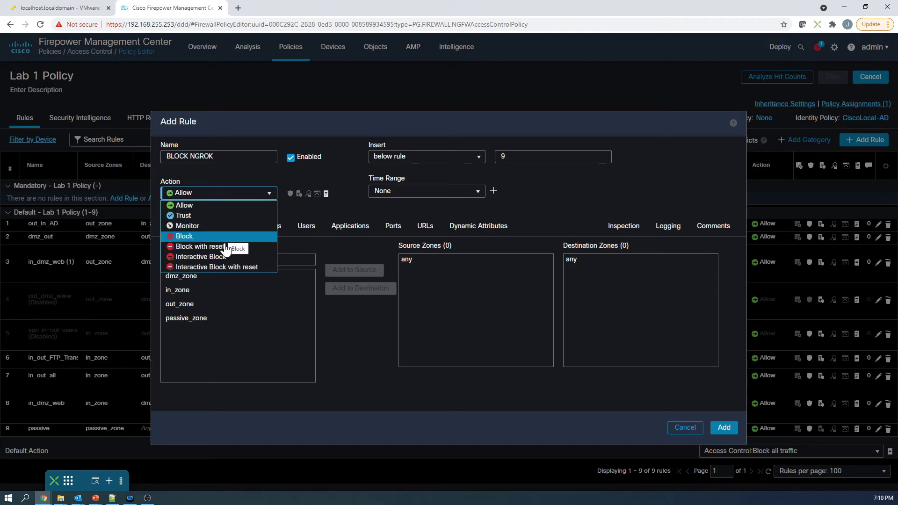
left_click(226, 247)
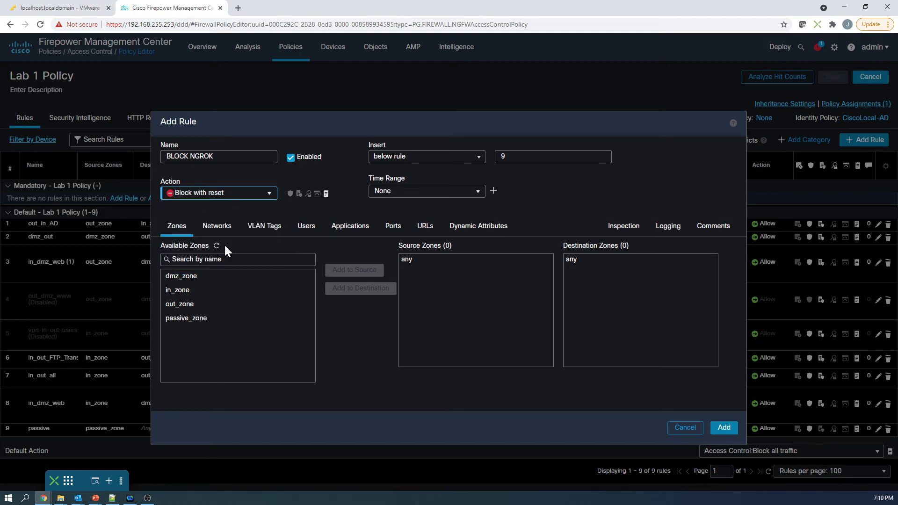
Set the rule's source zone to in_zone and destination zone to out_zone.
left_click(206, 290)
left_click(354, 270)
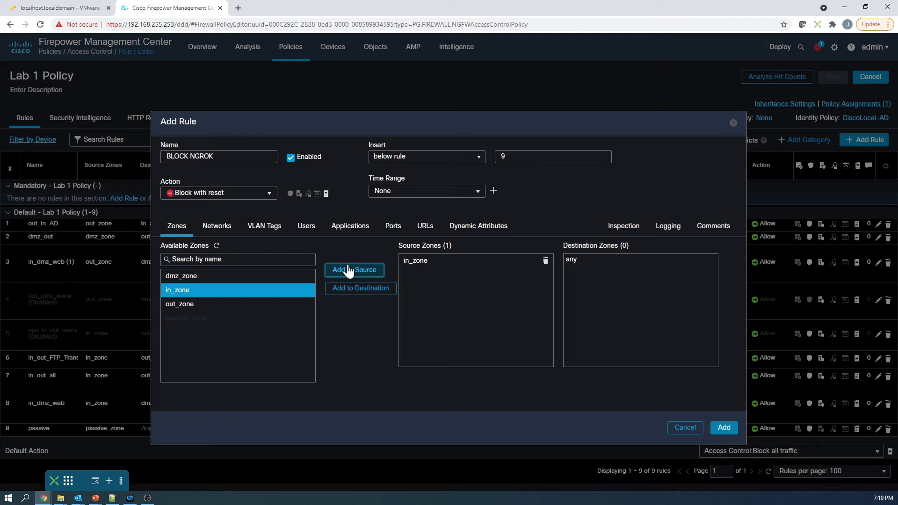
left_click(250, 305)
left_click(344, 288)
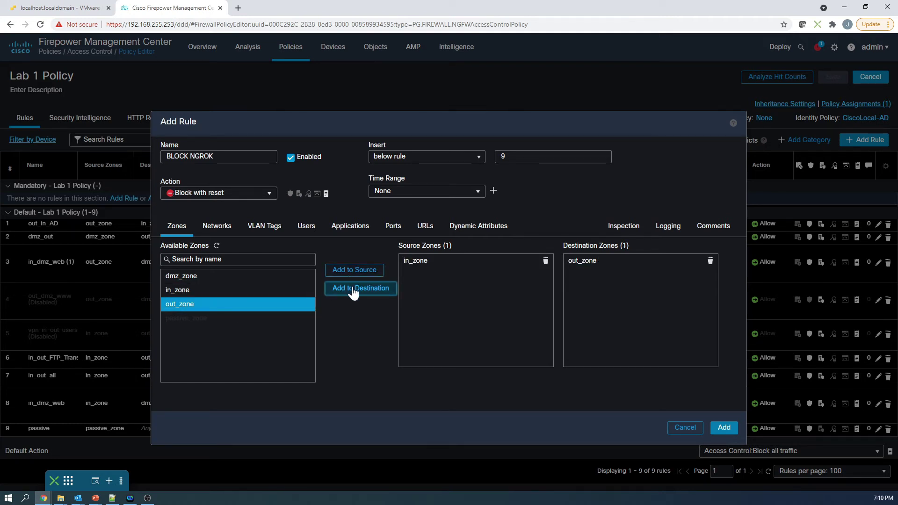
left_click(216, 229)
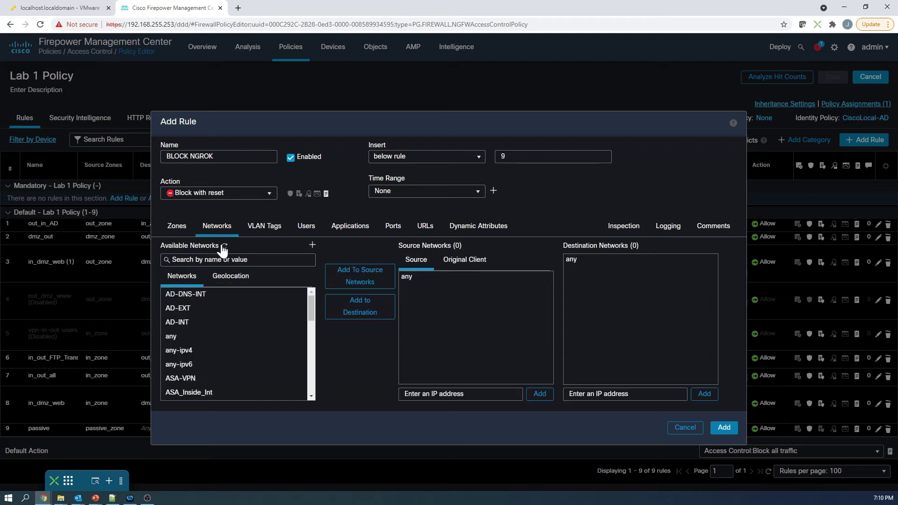
Add IN_NET as the rule's source network.
scroll(211, 345, "down", 2)
left_click(210, 343)
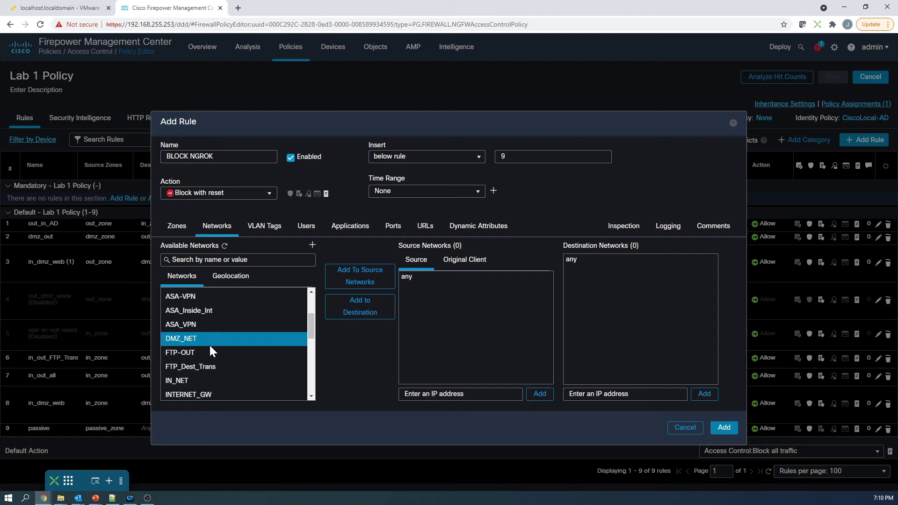
scroll(209, 350, "down", 1)
left_click(208, 366)
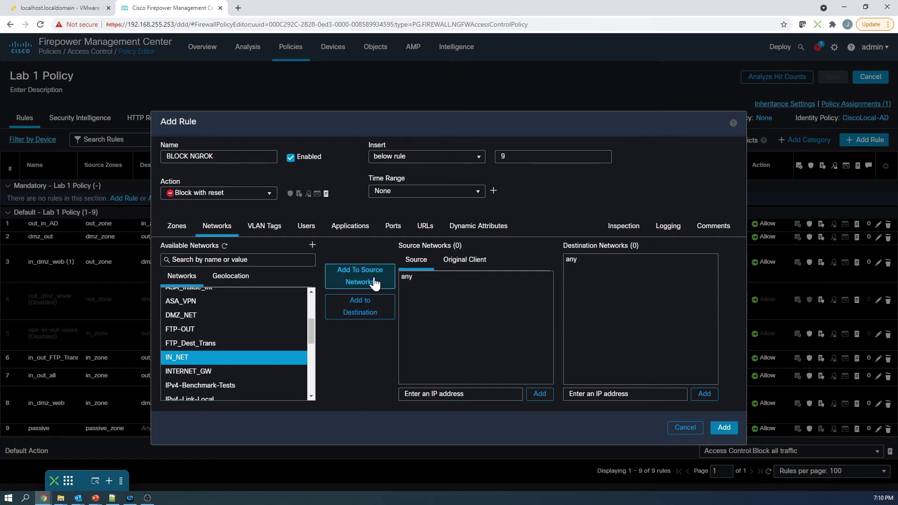
left_click(360, 276)
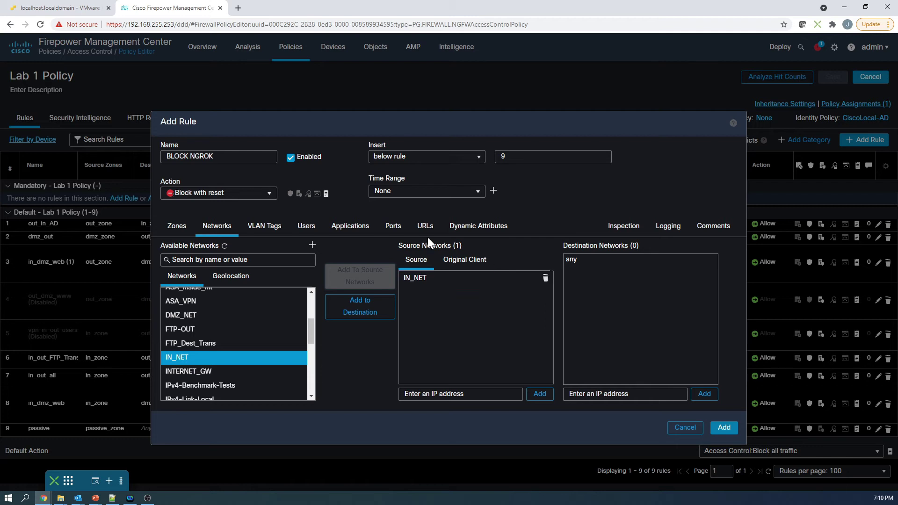
Search for ngrok and add the Ngrok application to the rule.
left_click(350, 226)
left_click(360, 259)
type("ngrok")
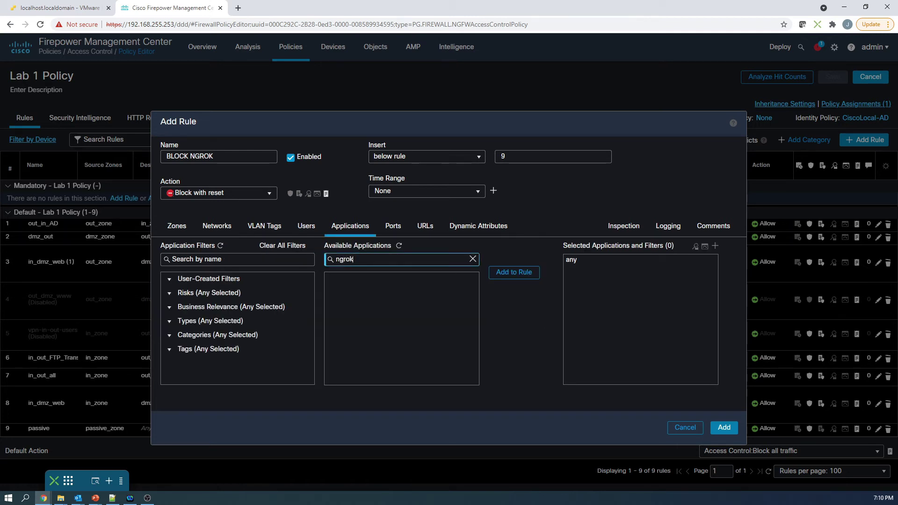
left_click(364, 293)
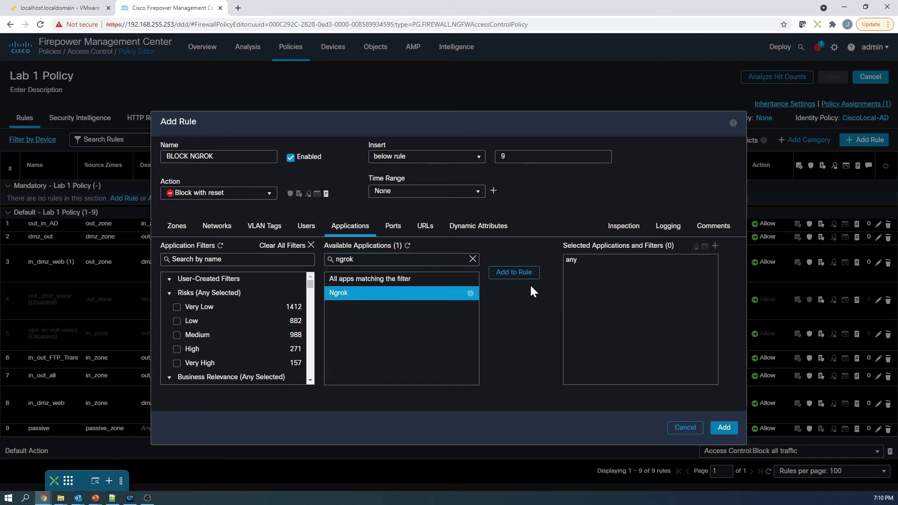
left_click(518, 275)
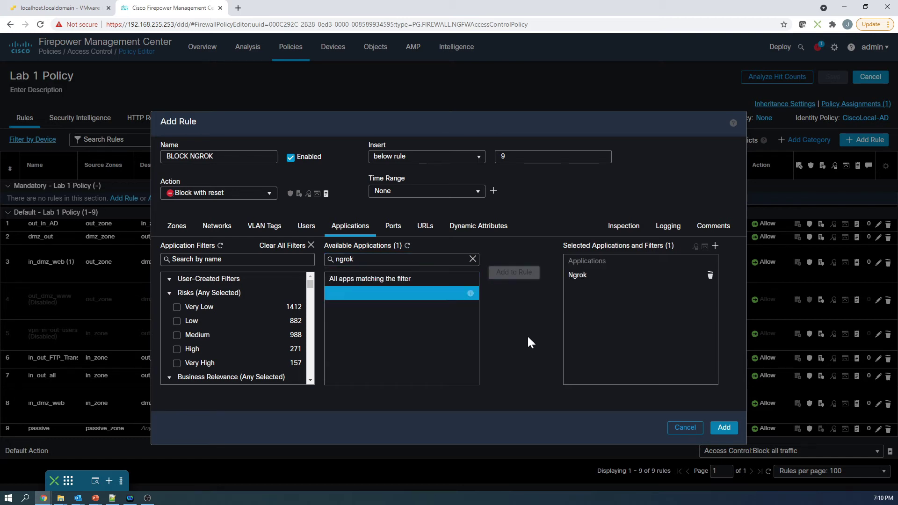
Log connections at their beginning, insert the rule above rule 1, and save Lab 1 Policy.
left_click(669, 227)
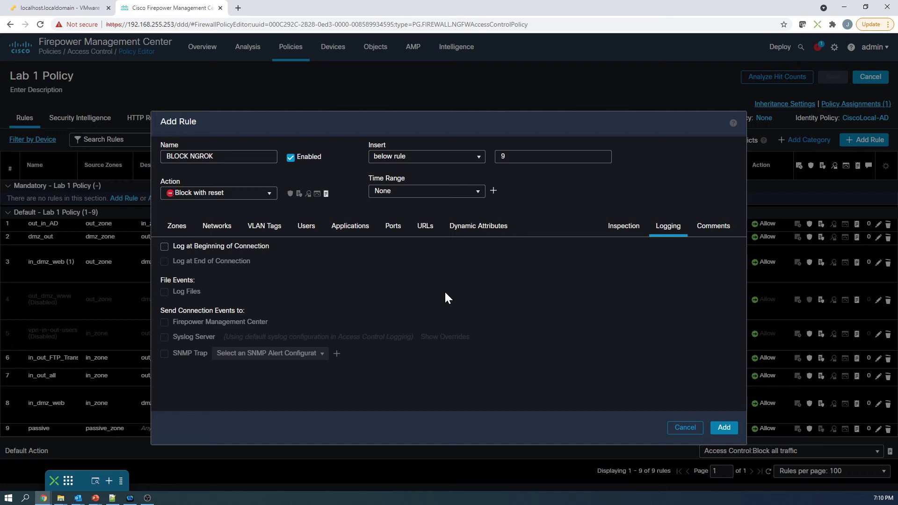
left_click(187, 247)
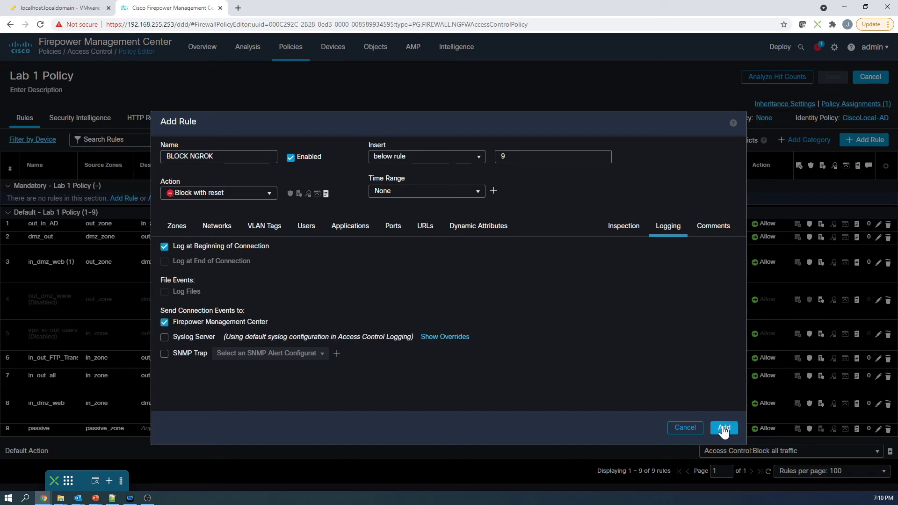
left_click(468, 156)
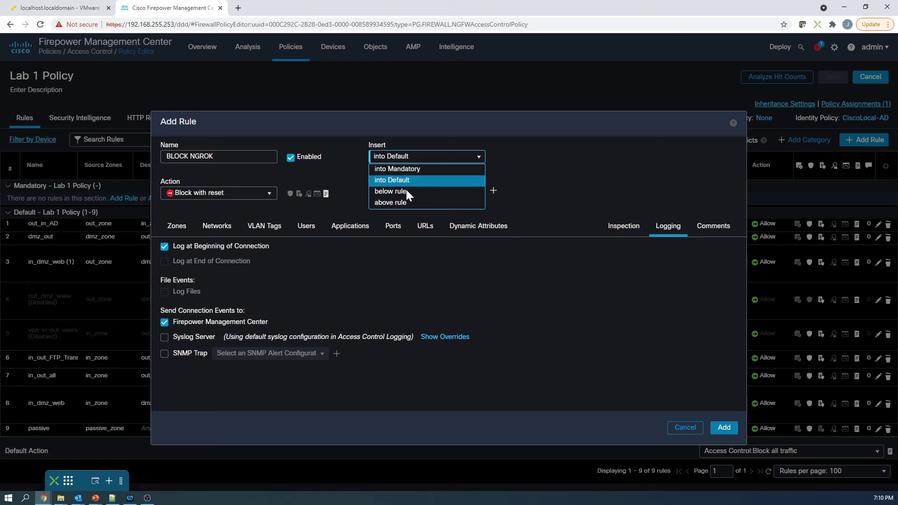
left_click(399, 203)
left_click(508, 159)
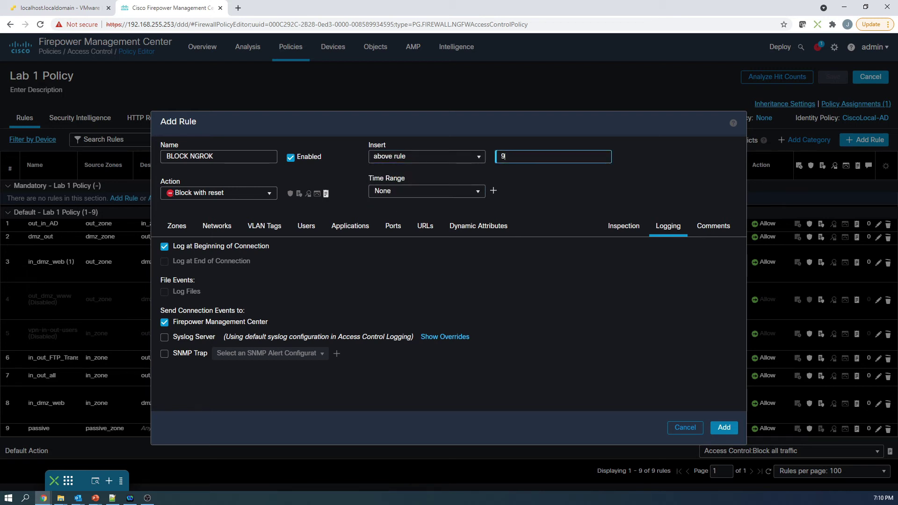
left_click(723, 427)
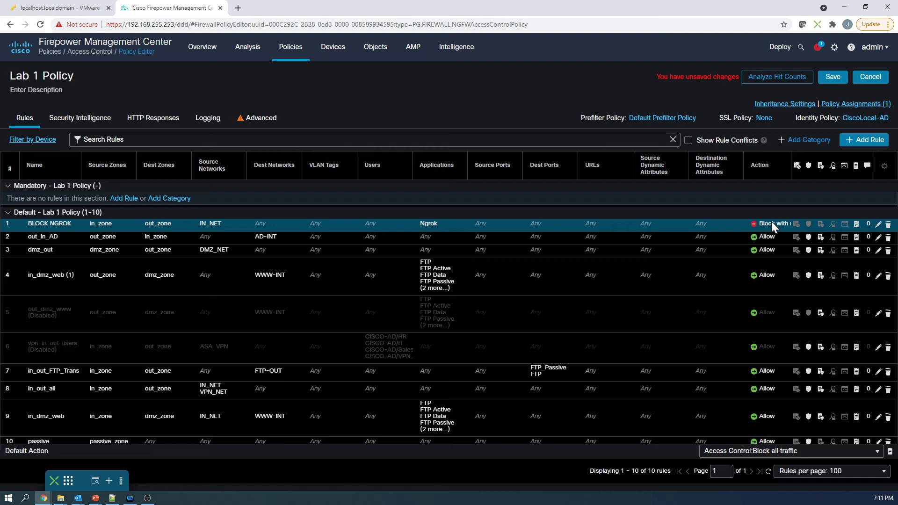
left_click(835, 83)
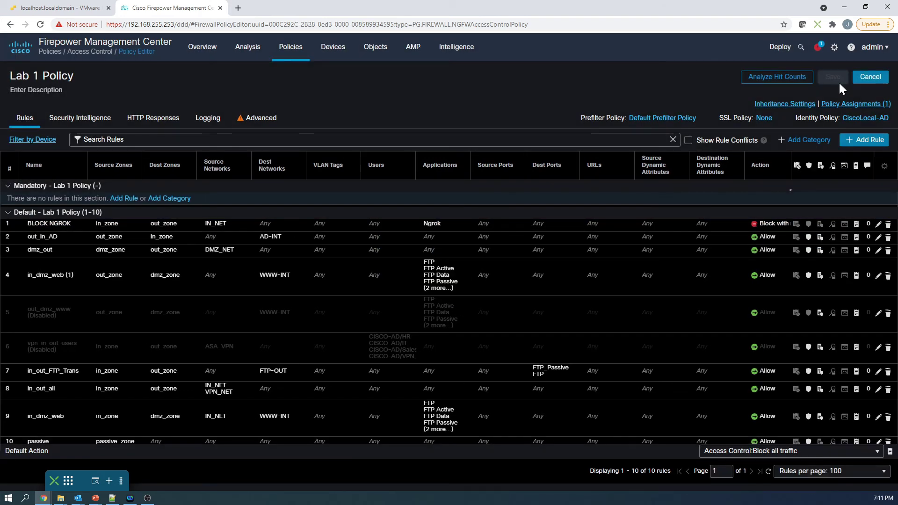
Select FTD100 with its pending Lab 1 Policy changes for deployment.
mouse_move(779, 53)
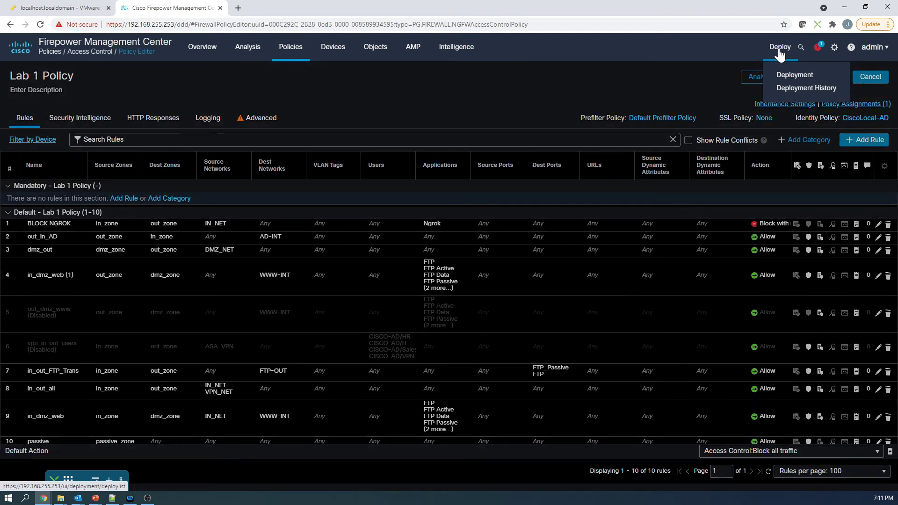
left_click(792, 75)
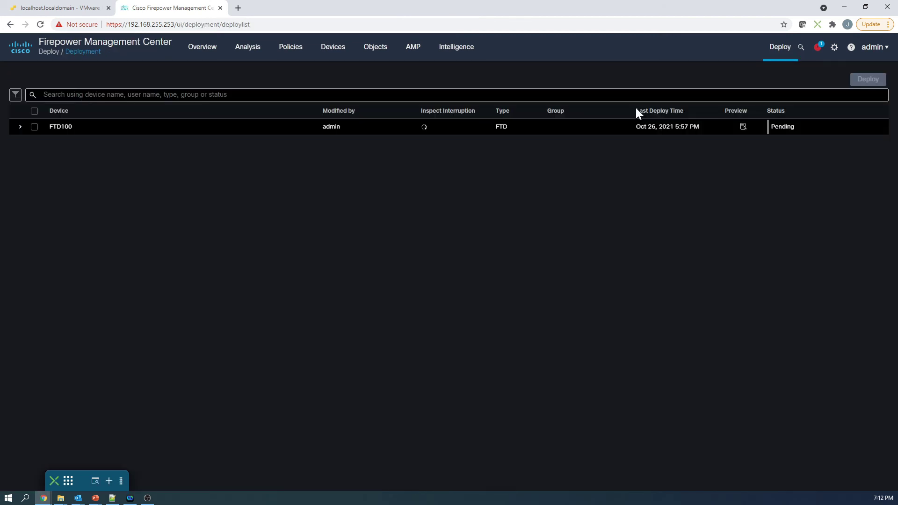
left_click(20, 133)
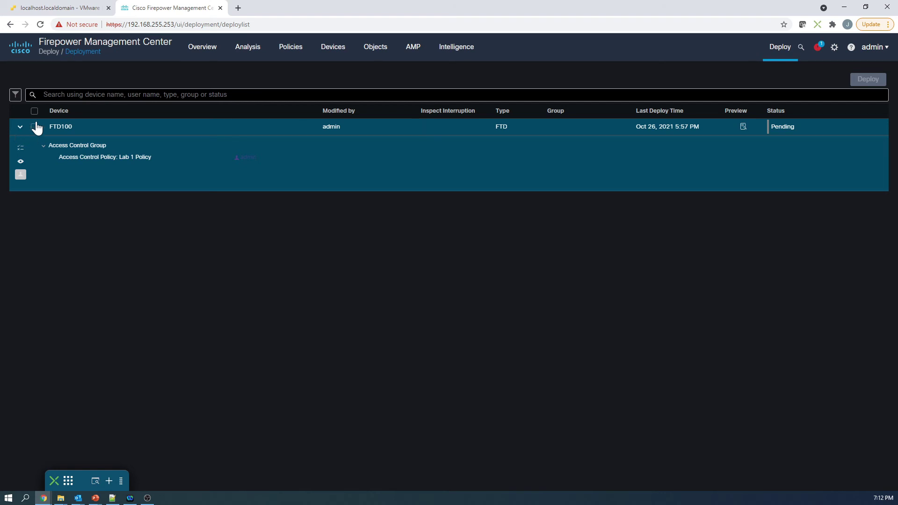
left_click(34, 127)
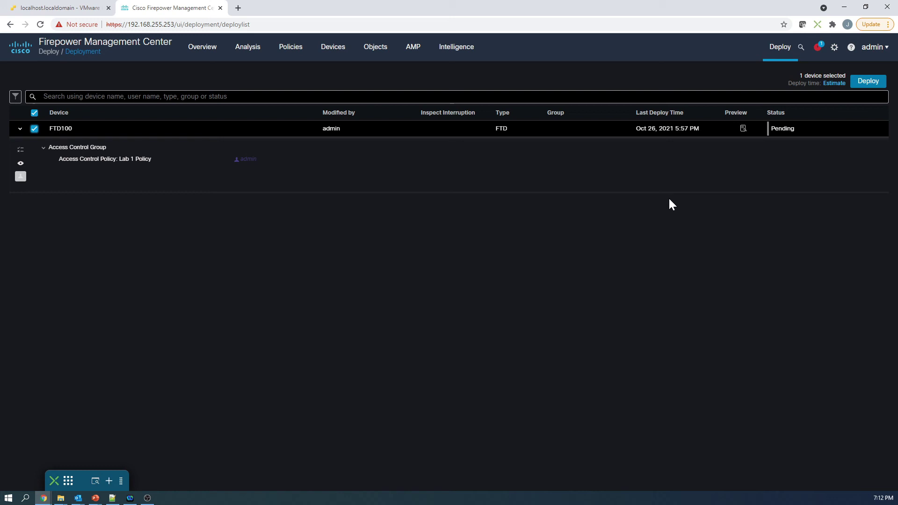
left_click(864, 86)
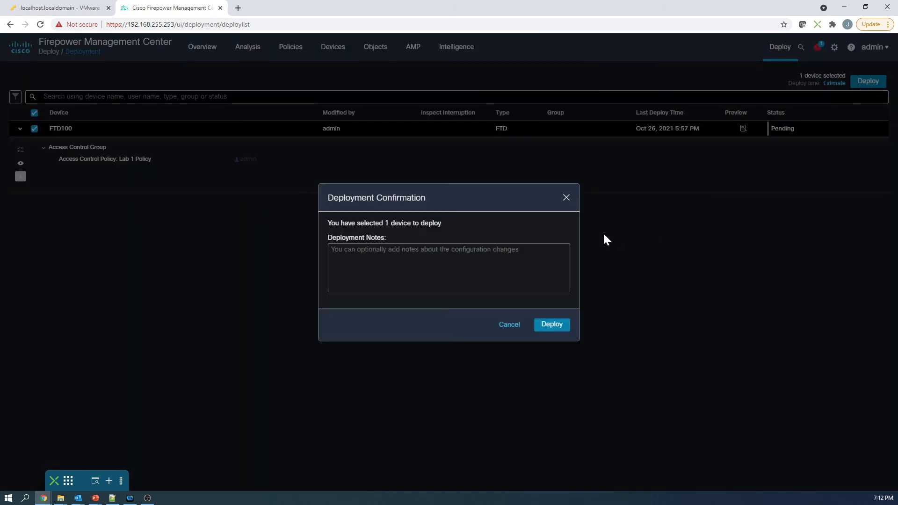
Confirm the deployment with the note 'NGROK Blocking', then go back to ESXi.
left_click(331, 249)
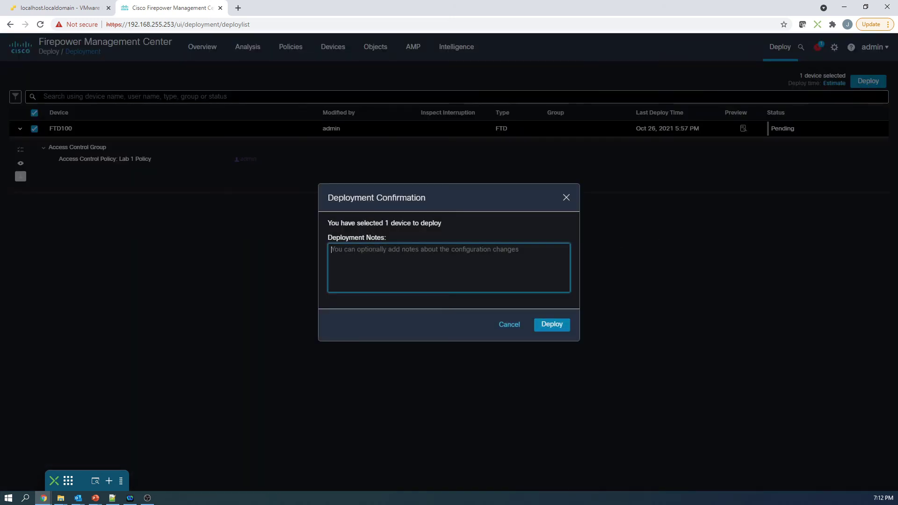
type("NGROK B")
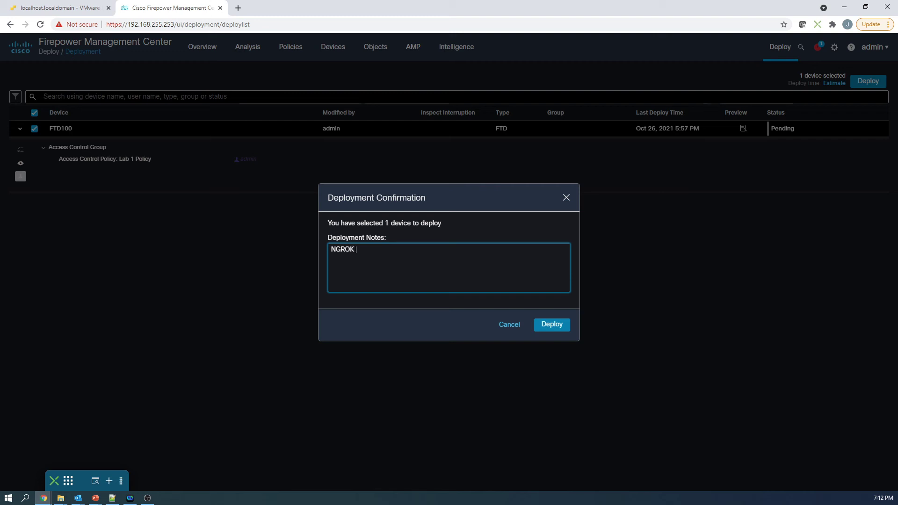
type("locking")
left_click(554, 328)
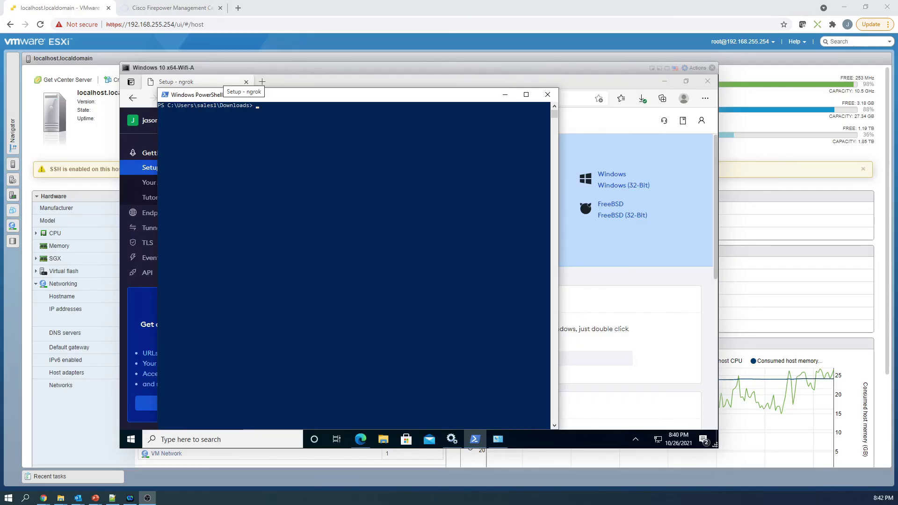
left_click(232, 167)
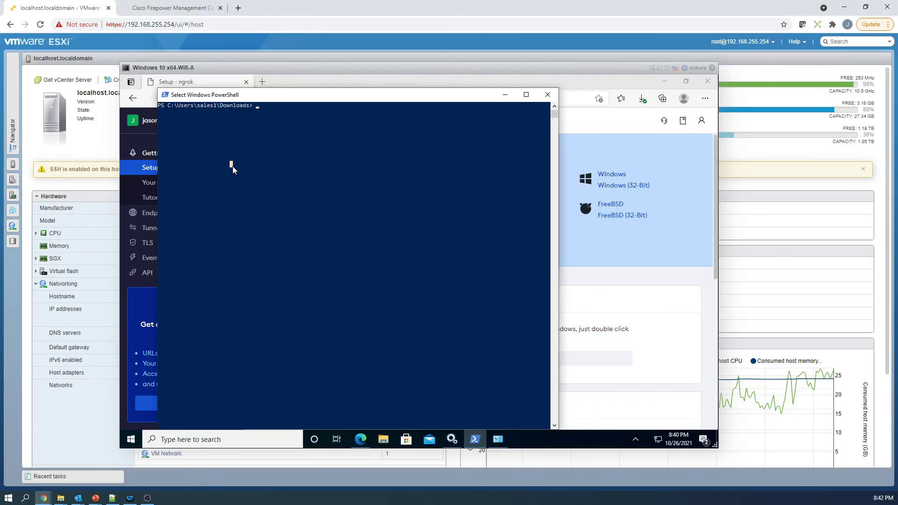
Rerun ./ngrok tcp 3389 in the VM's PowerShell, see it fail, and return to Firepower.
key("Escape")
type("./ngrok tcp 3389")
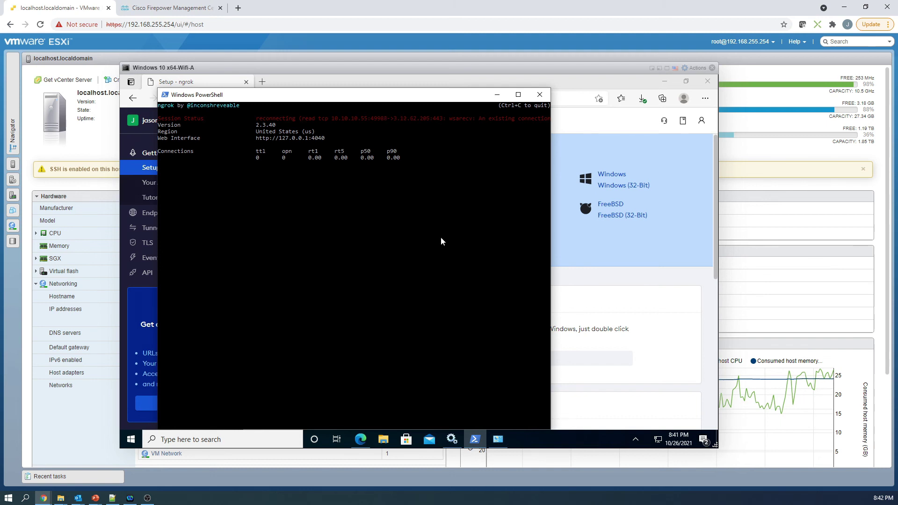
left_click(148, 9)
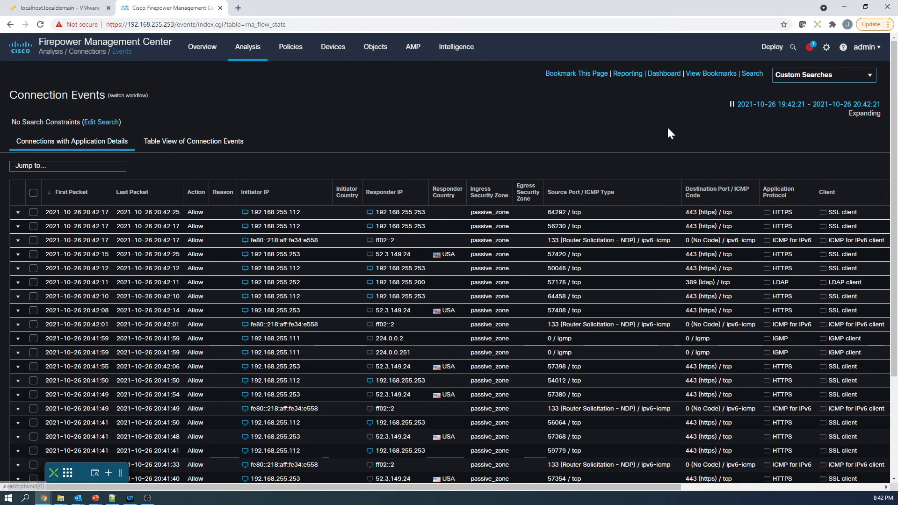
Apply the saved NGROK custom search to Connection Events.
left_click(867, 75)
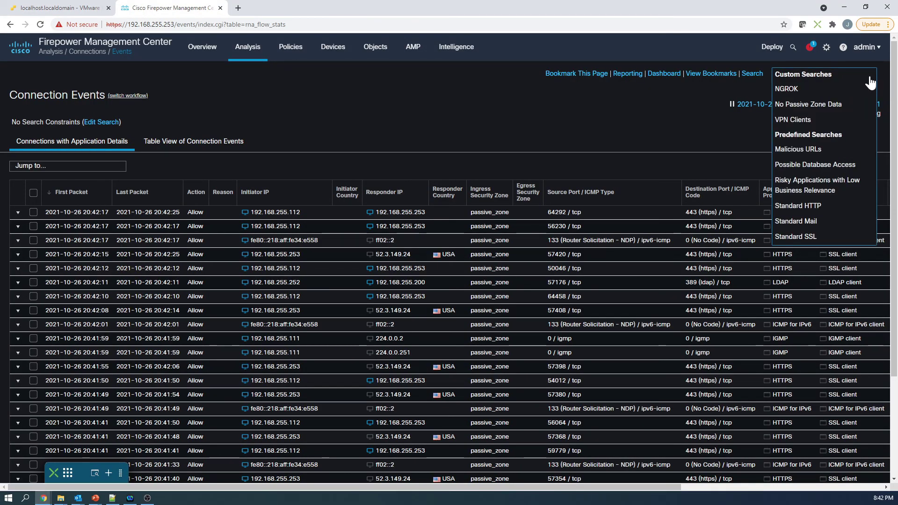
left_click(786, 90)
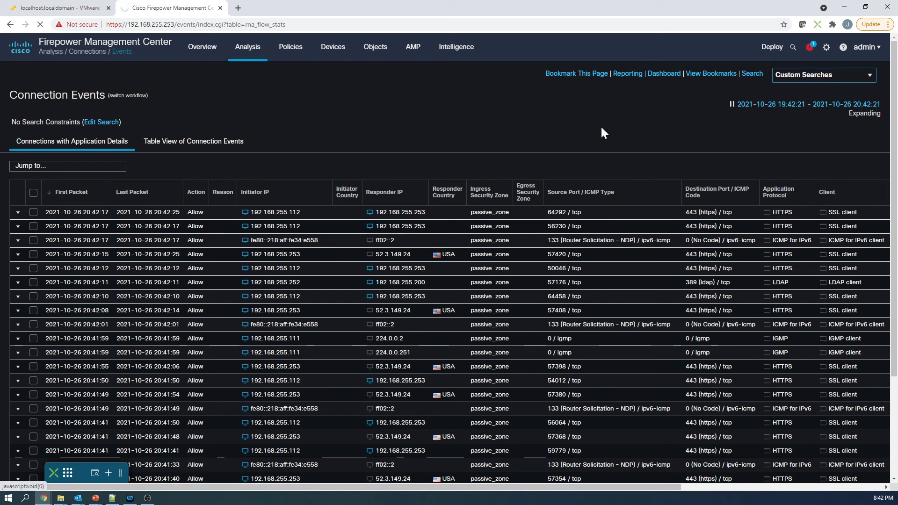